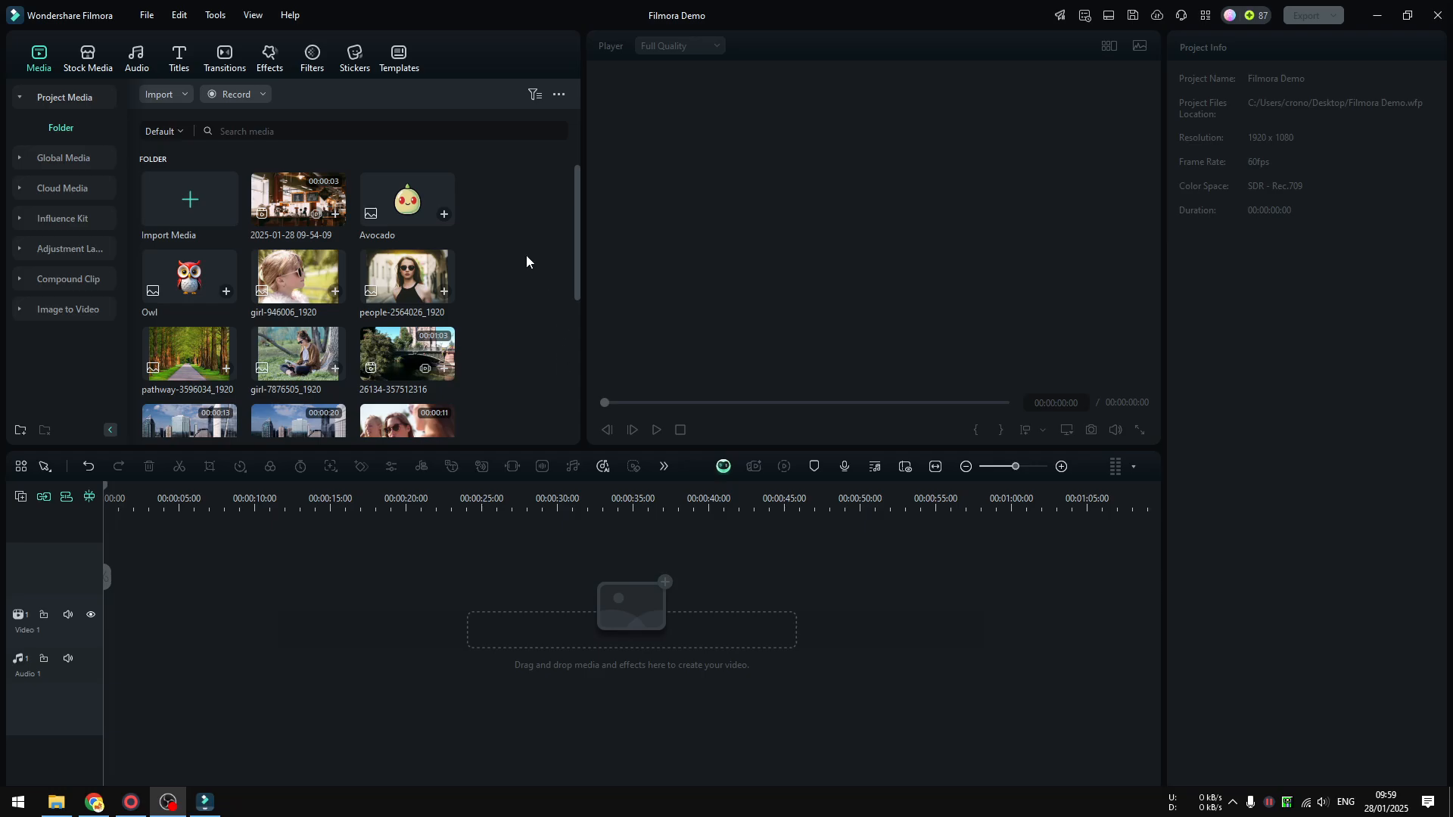
drag(282, 202, 124, 624)
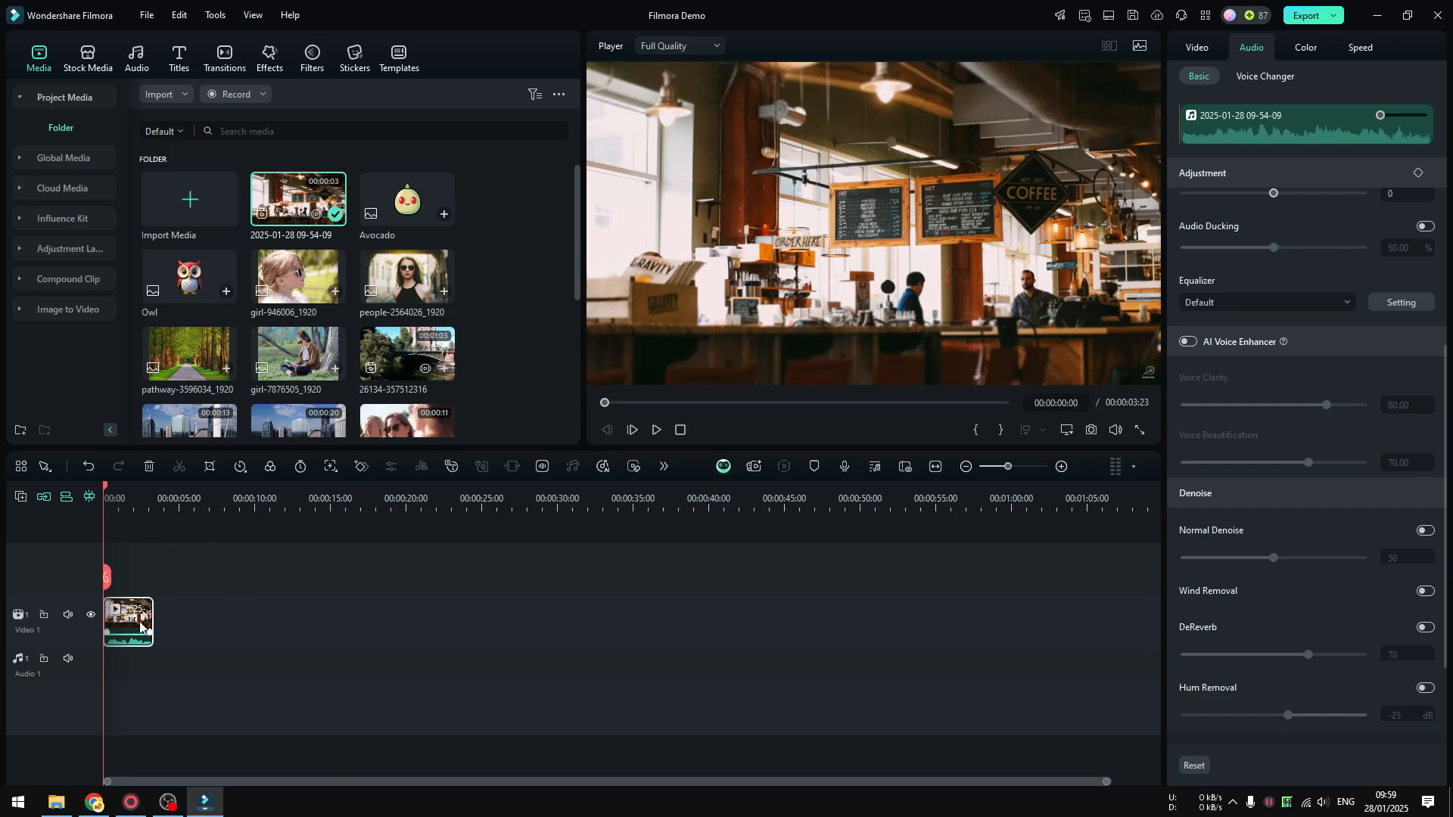
click(657, 431)
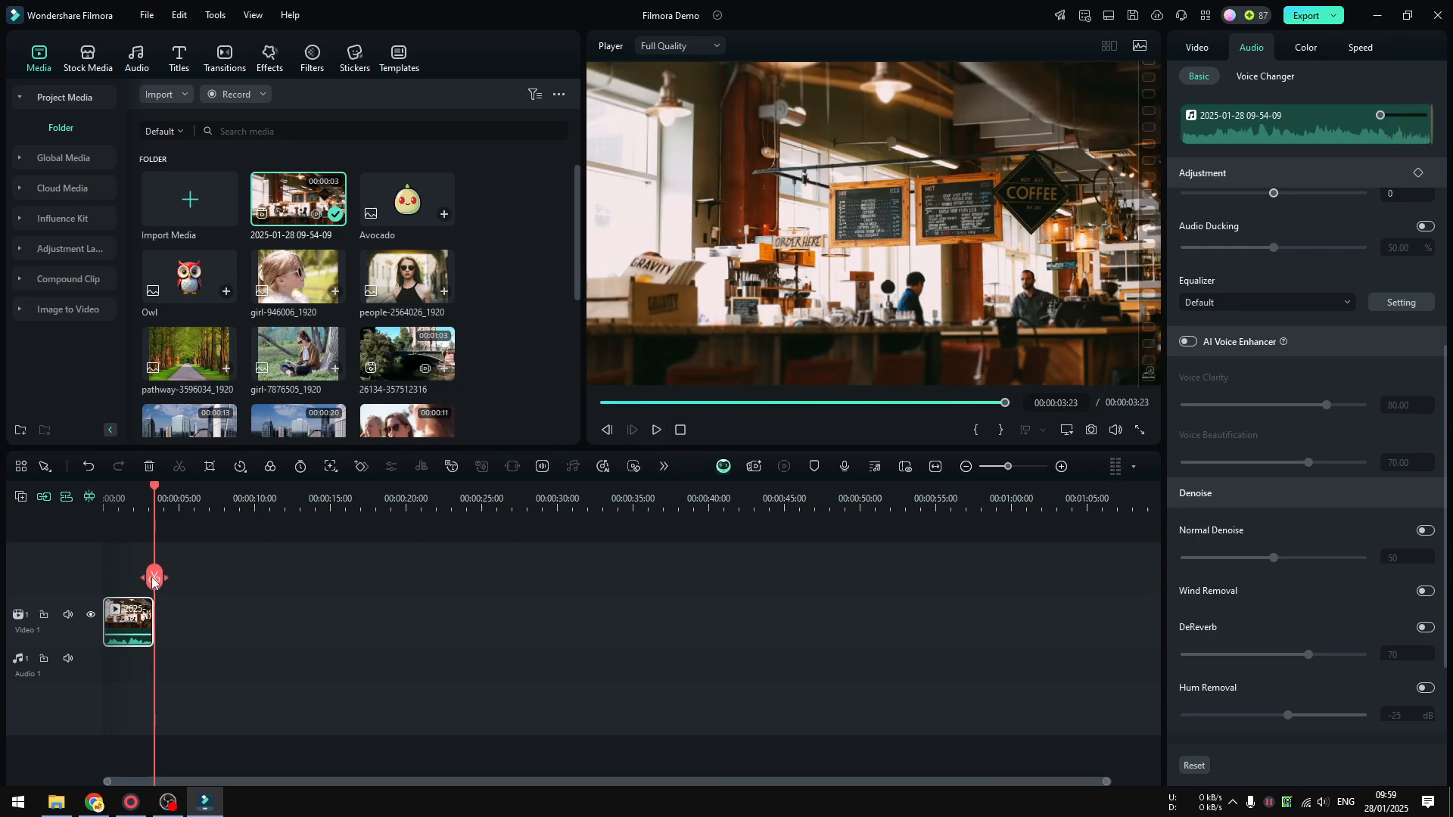
drag(153, 581, 103, 581)
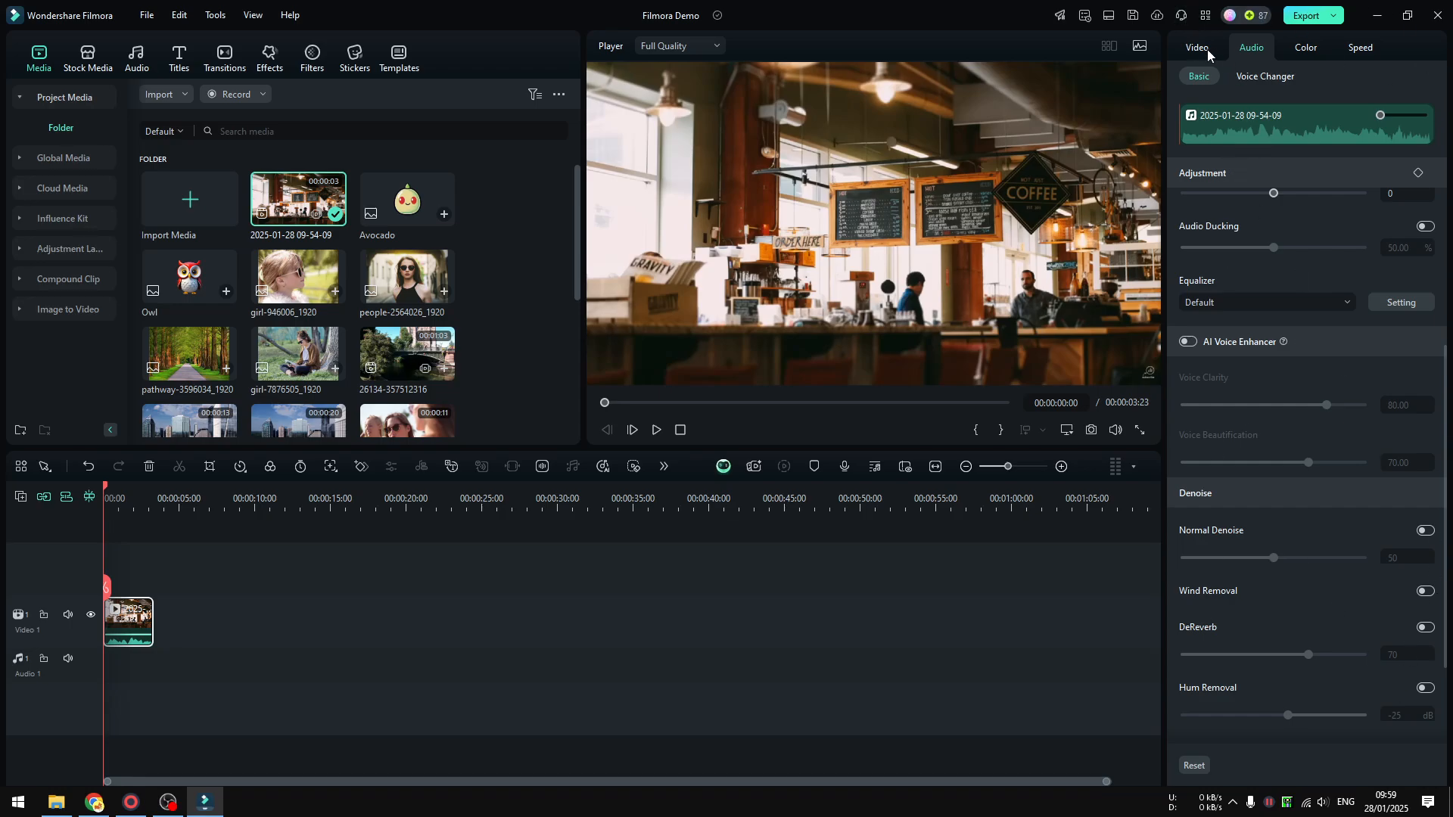
Enable Normal Denoise in the clip's audio settings and set its strength to 30.
scroll(1295, 252, up, 5)
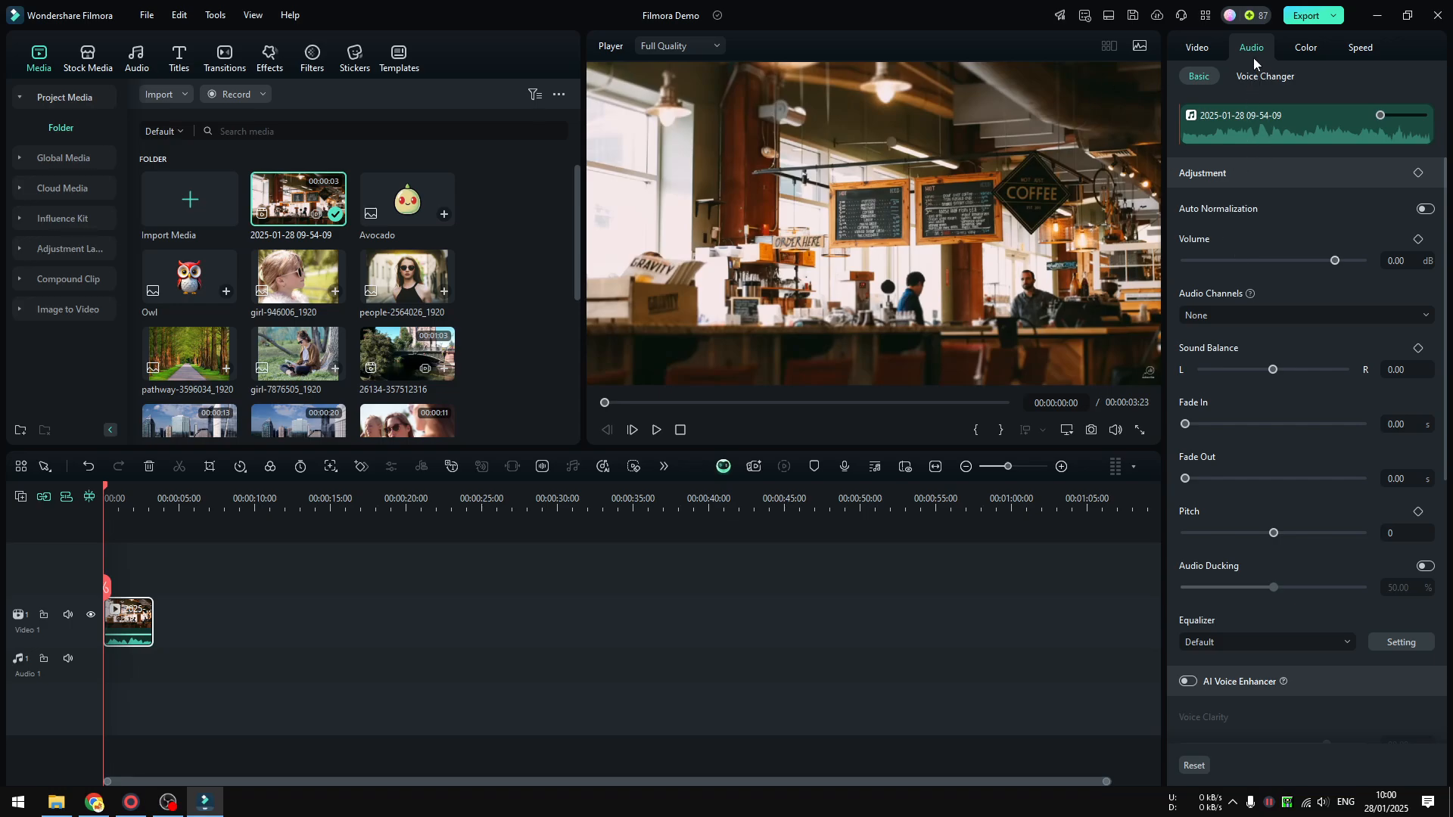
scroll(1323, 355, down, 6)
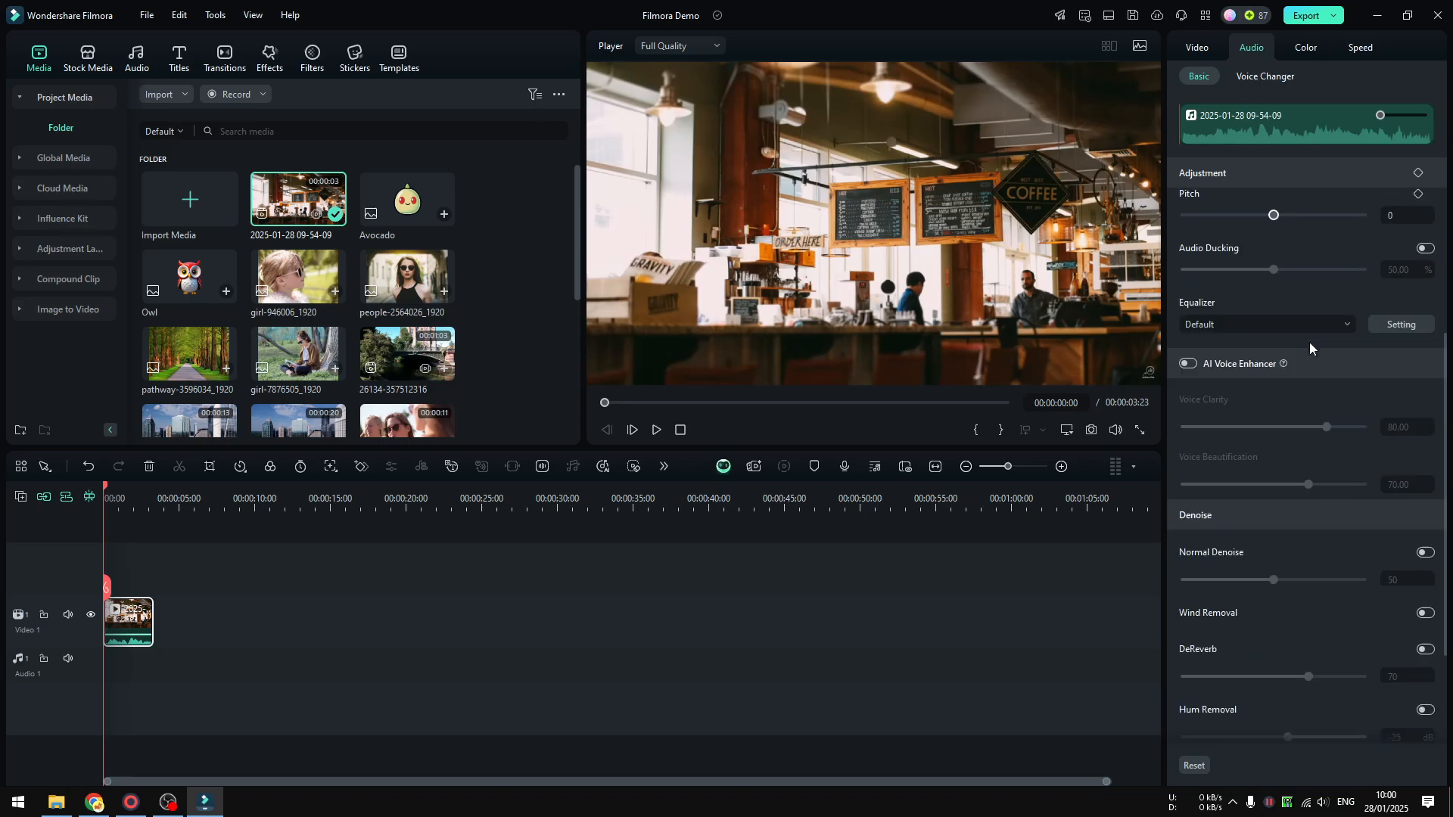
scroll(1303, 352, down, 1)
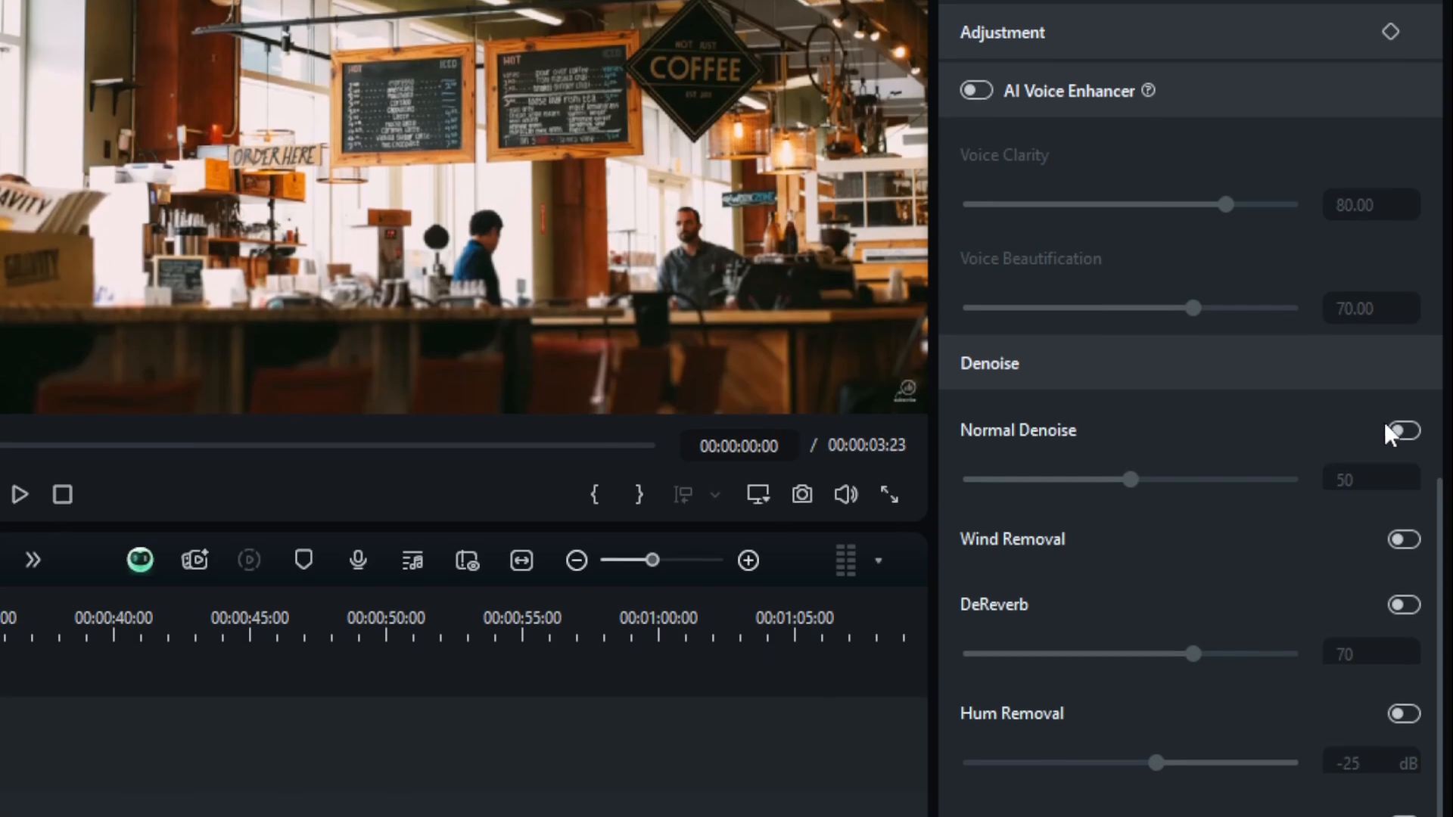
click(1404, 449)
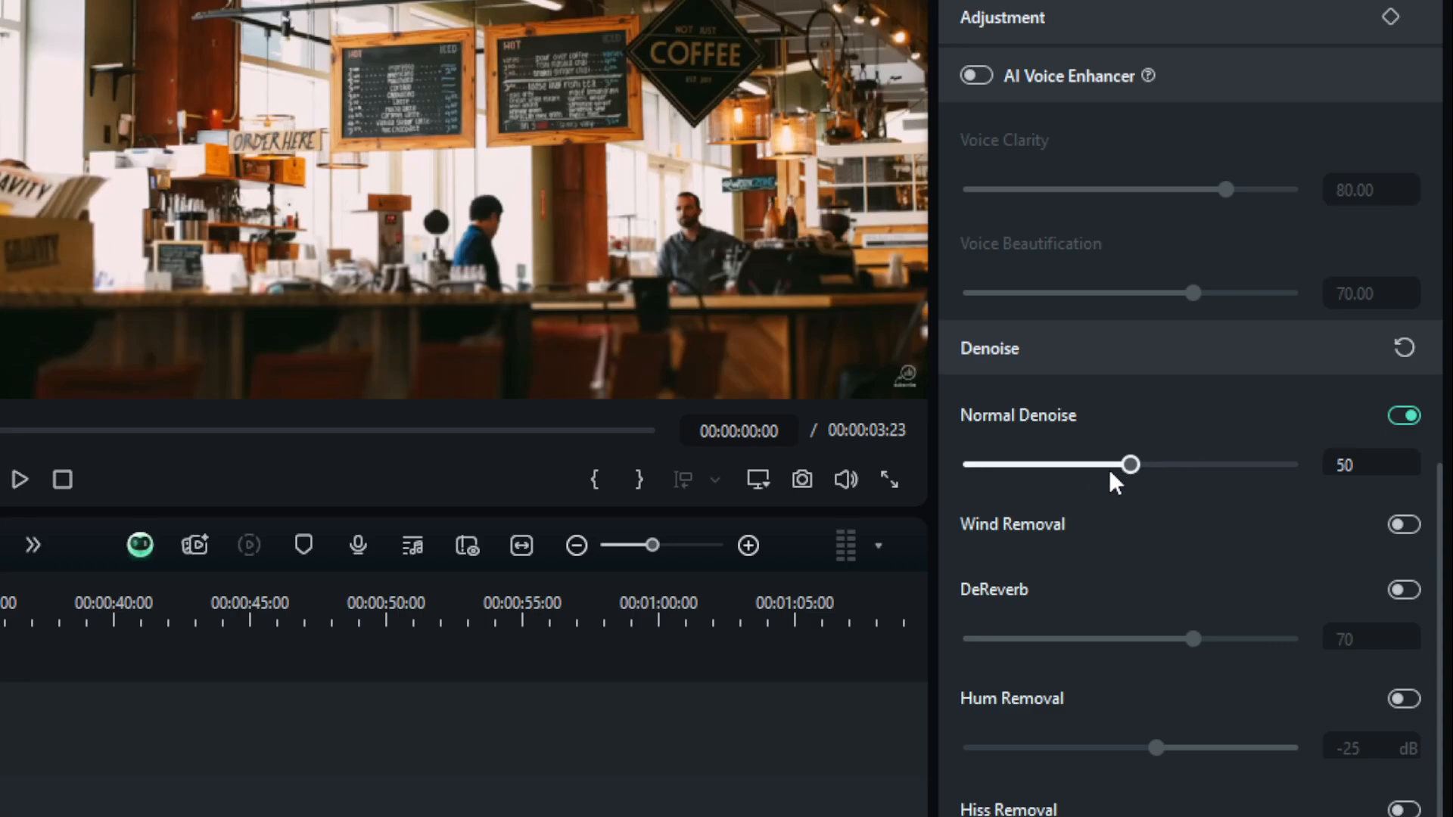
drag(1129, 466, 1074, 443)
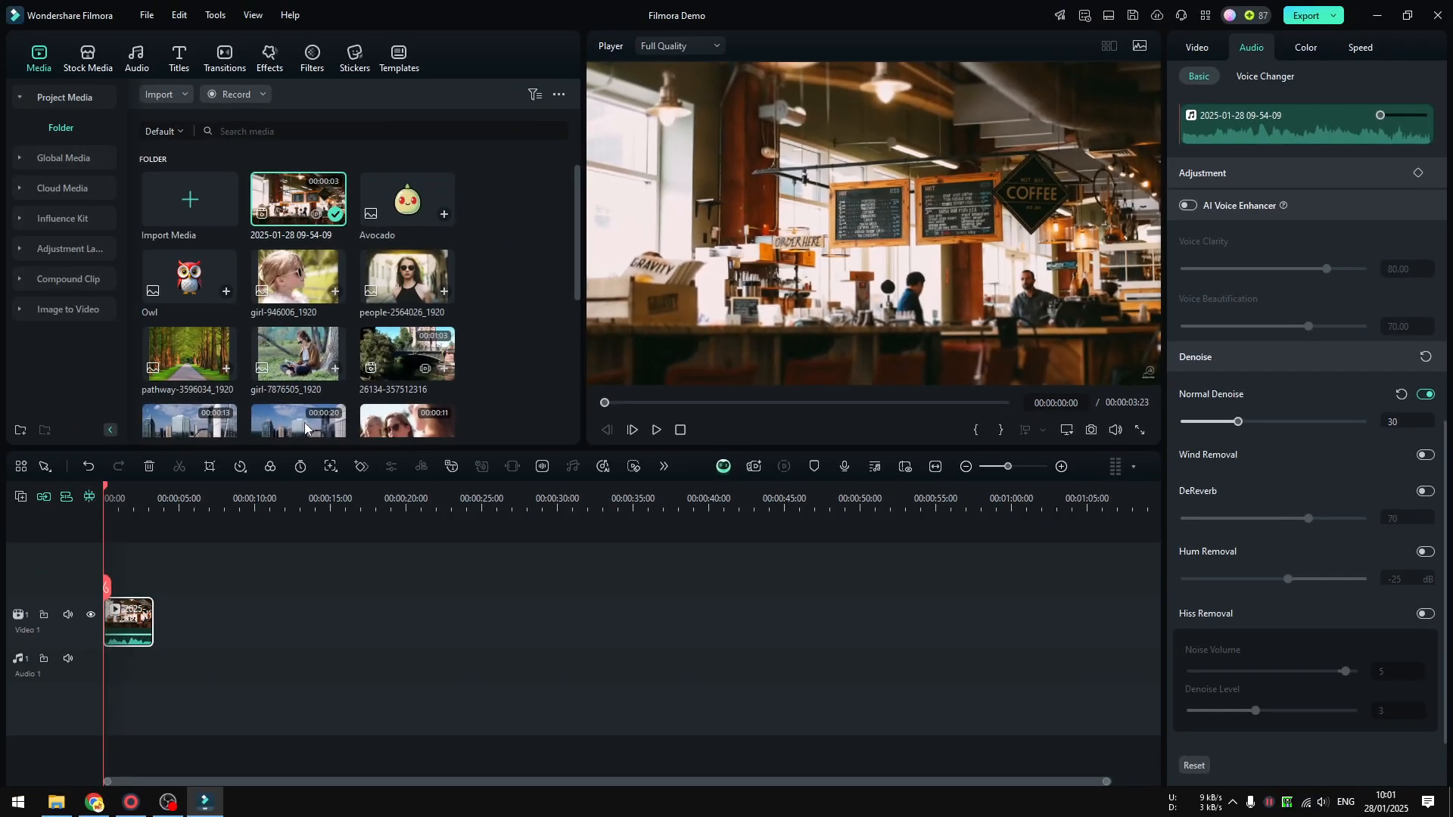
drag(310, 216, 200, 622)
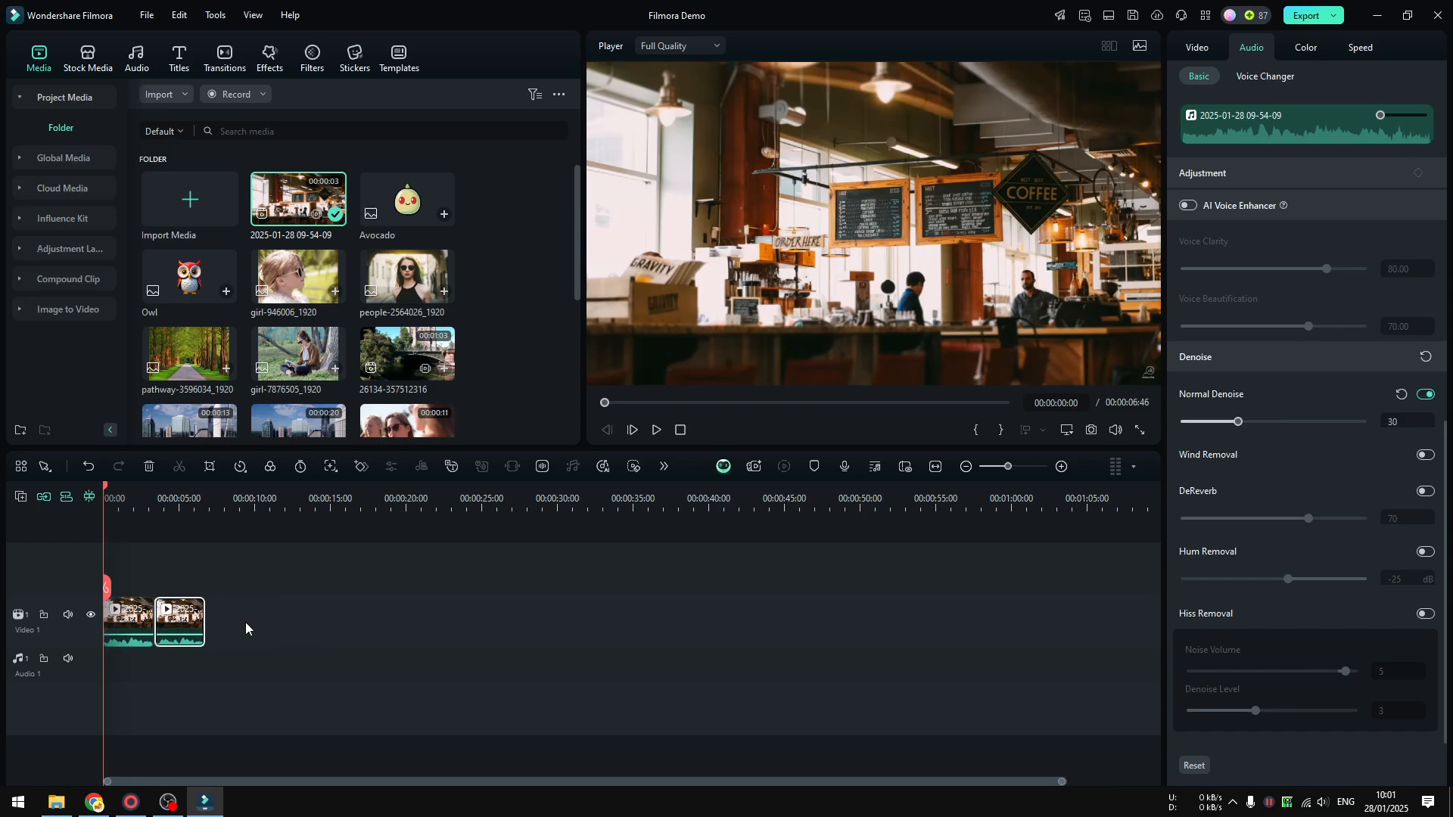
right_click(127, 620)
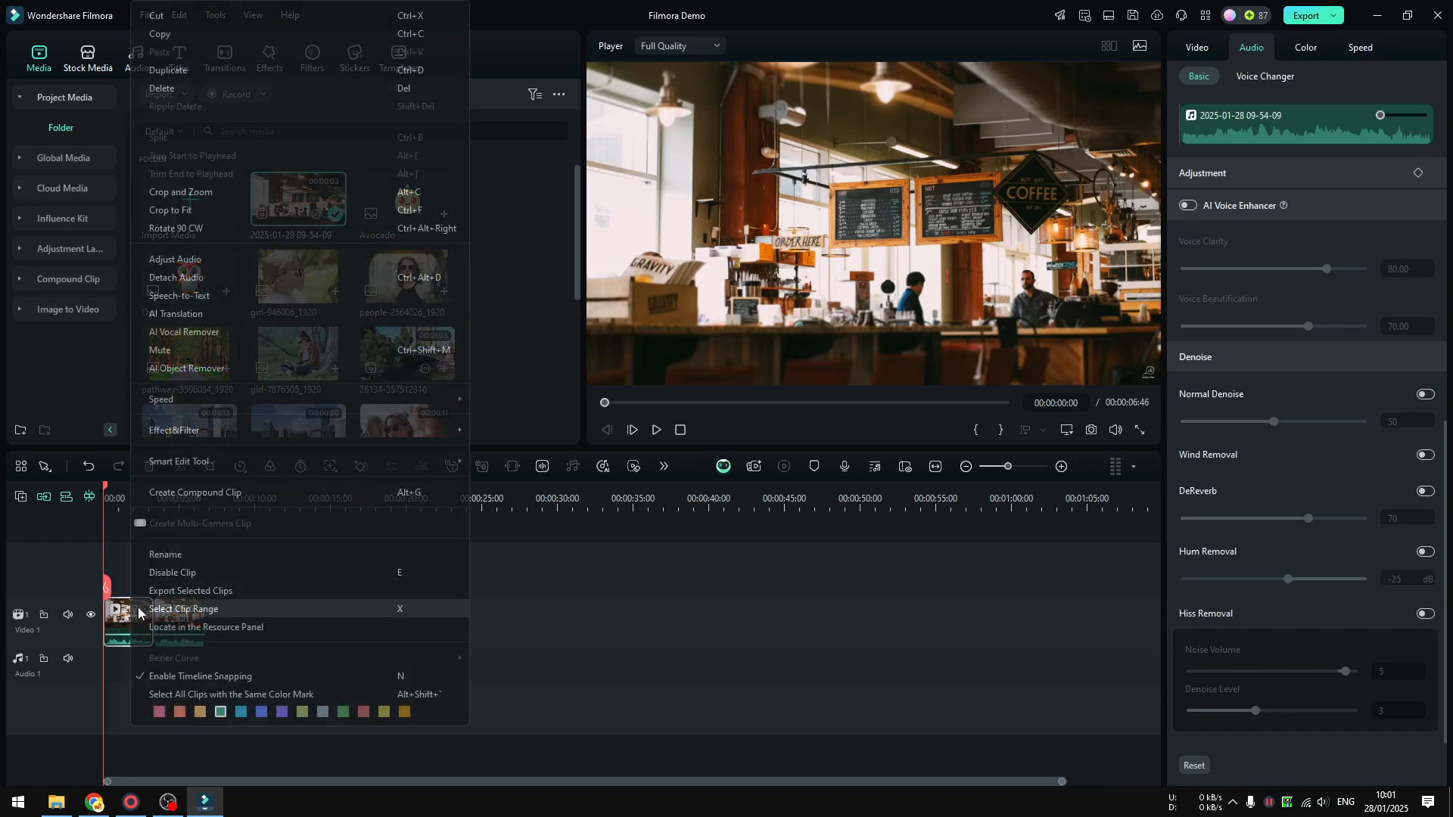
click(159, 712)
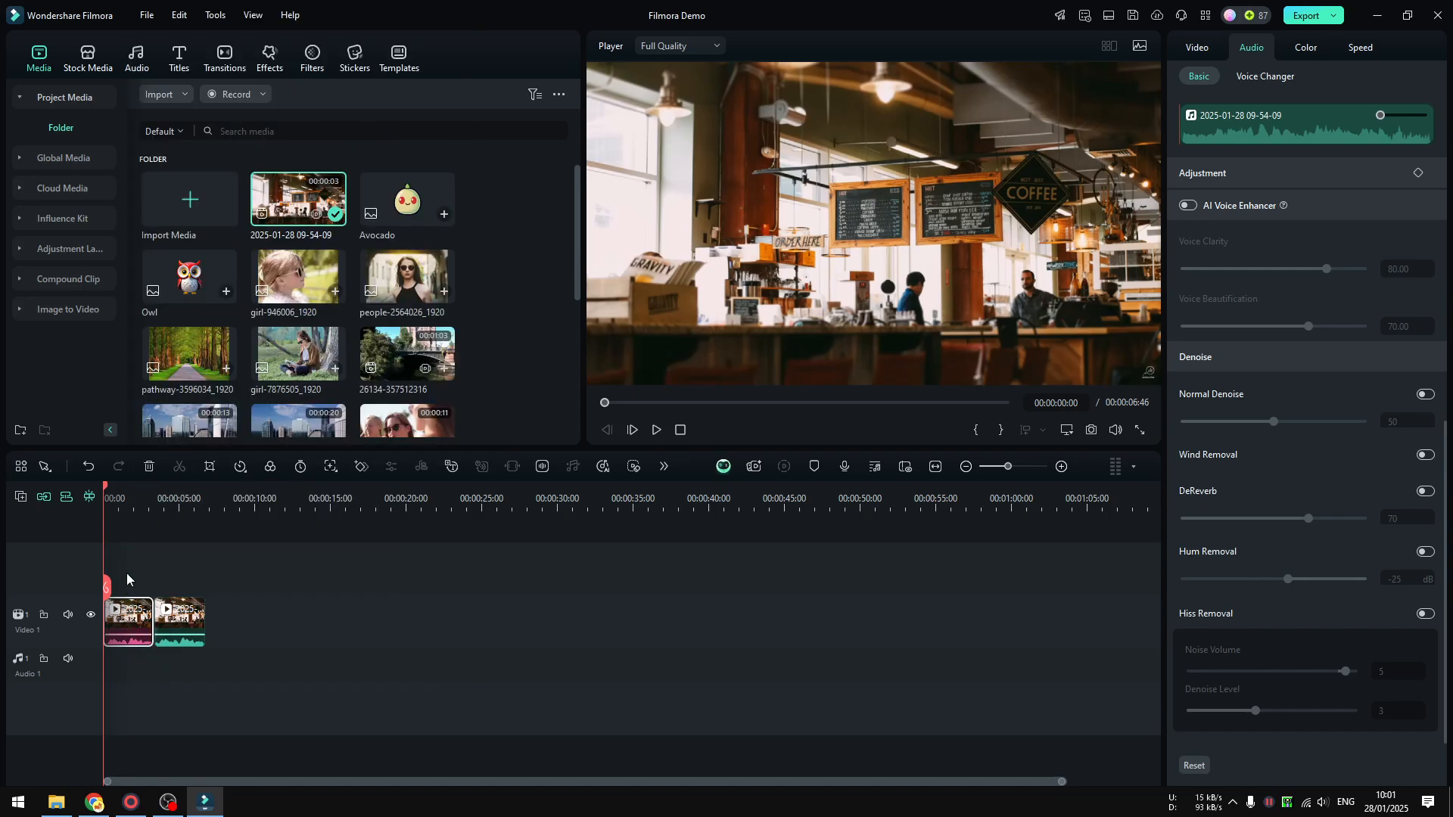
Play both clips, then set the second clip's Normal Denoise to 55 and play them again from the start.
click(657, 431)
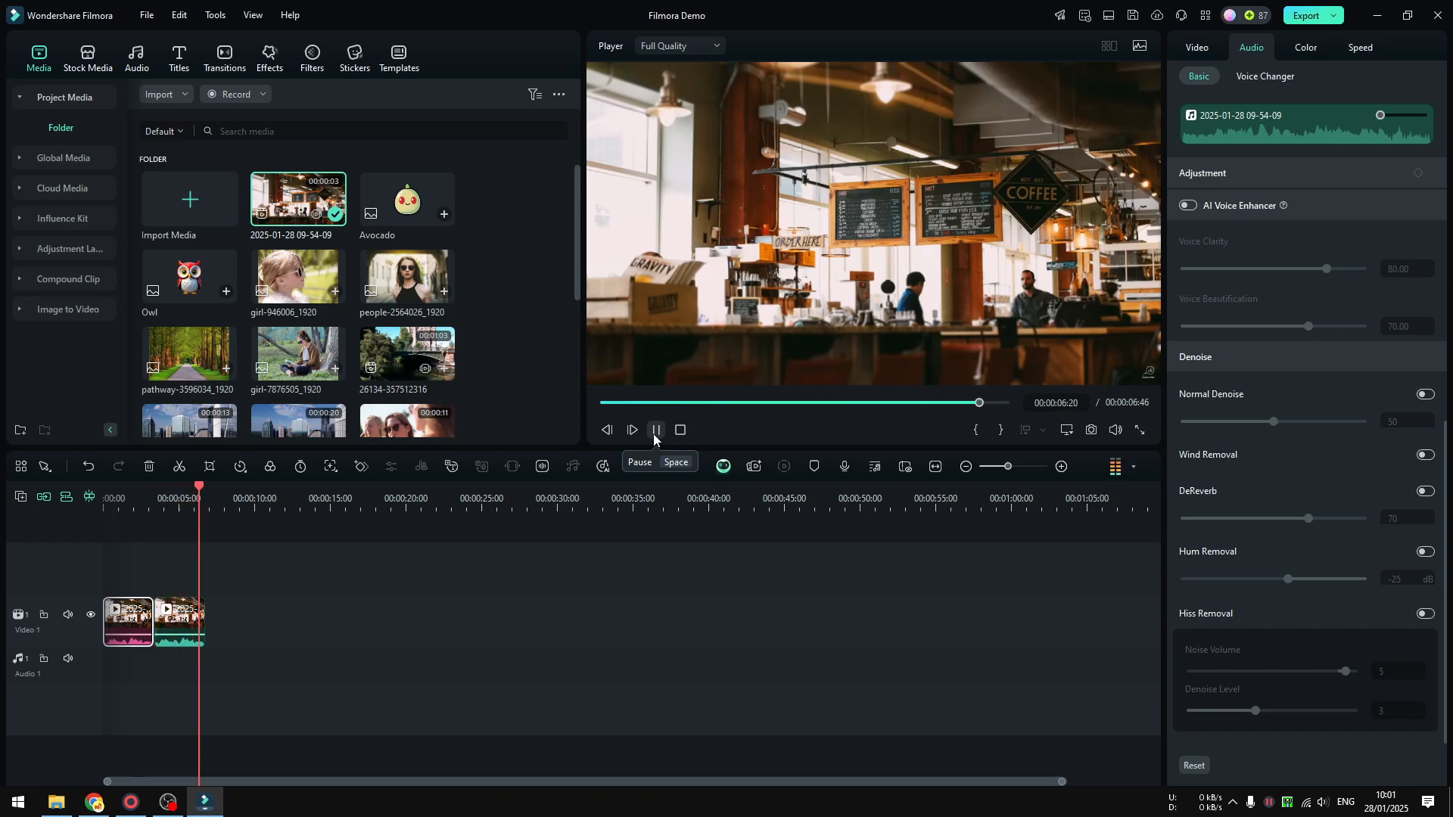
click(182, 621)
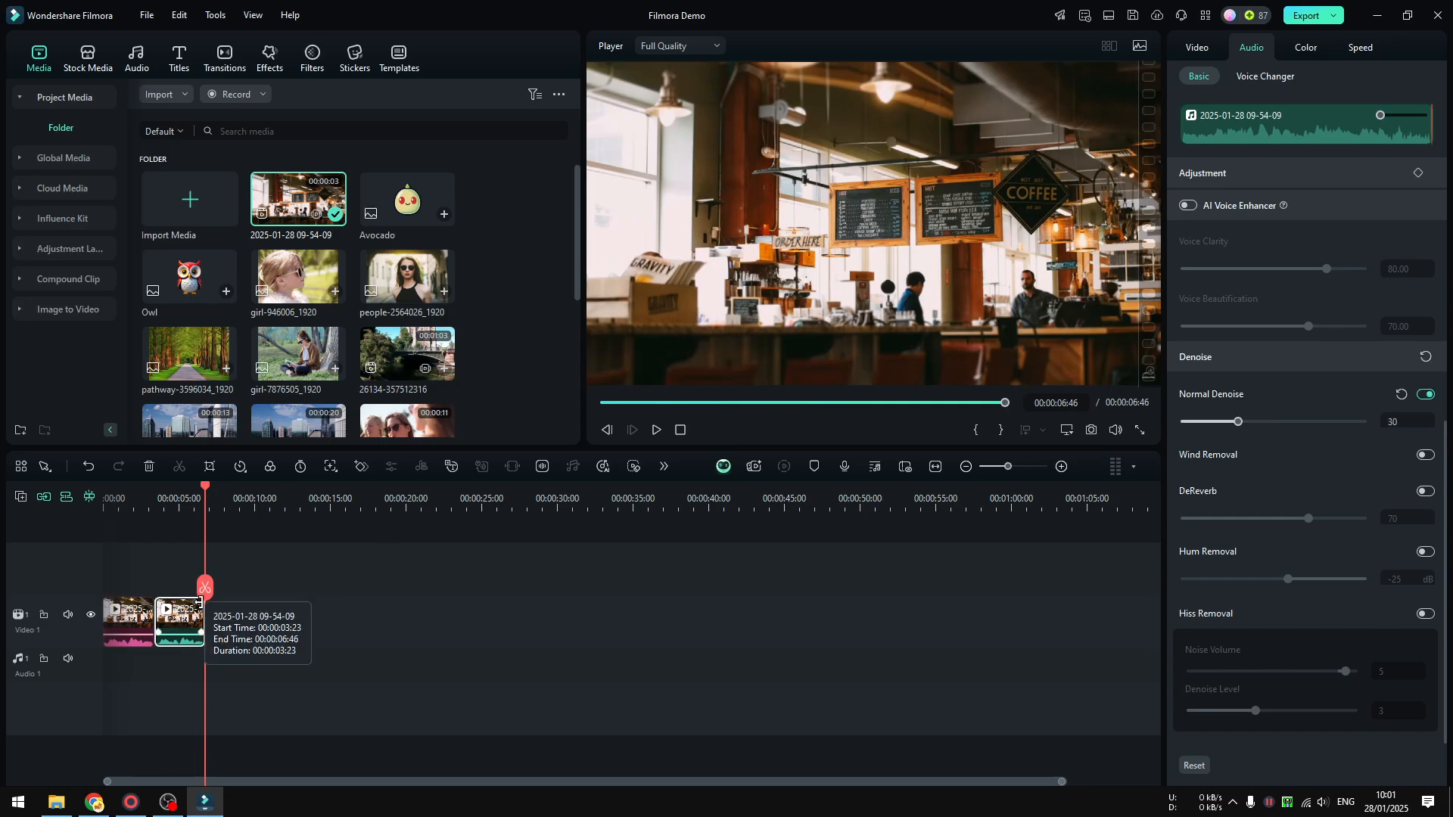
click(1274, 422)
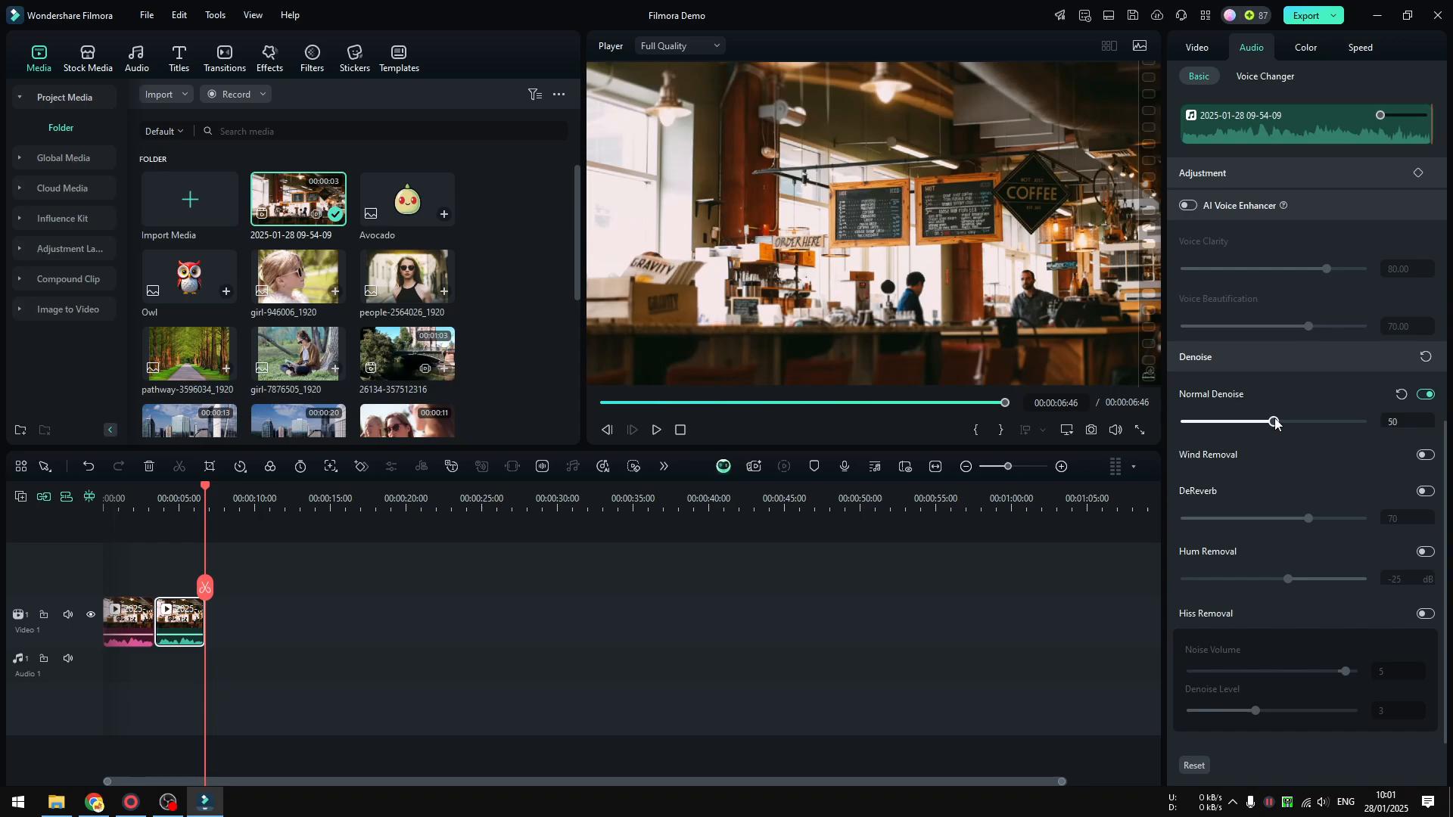
drag(1276, 422, 1282, 422)
drag(208, 606, 105, 599)
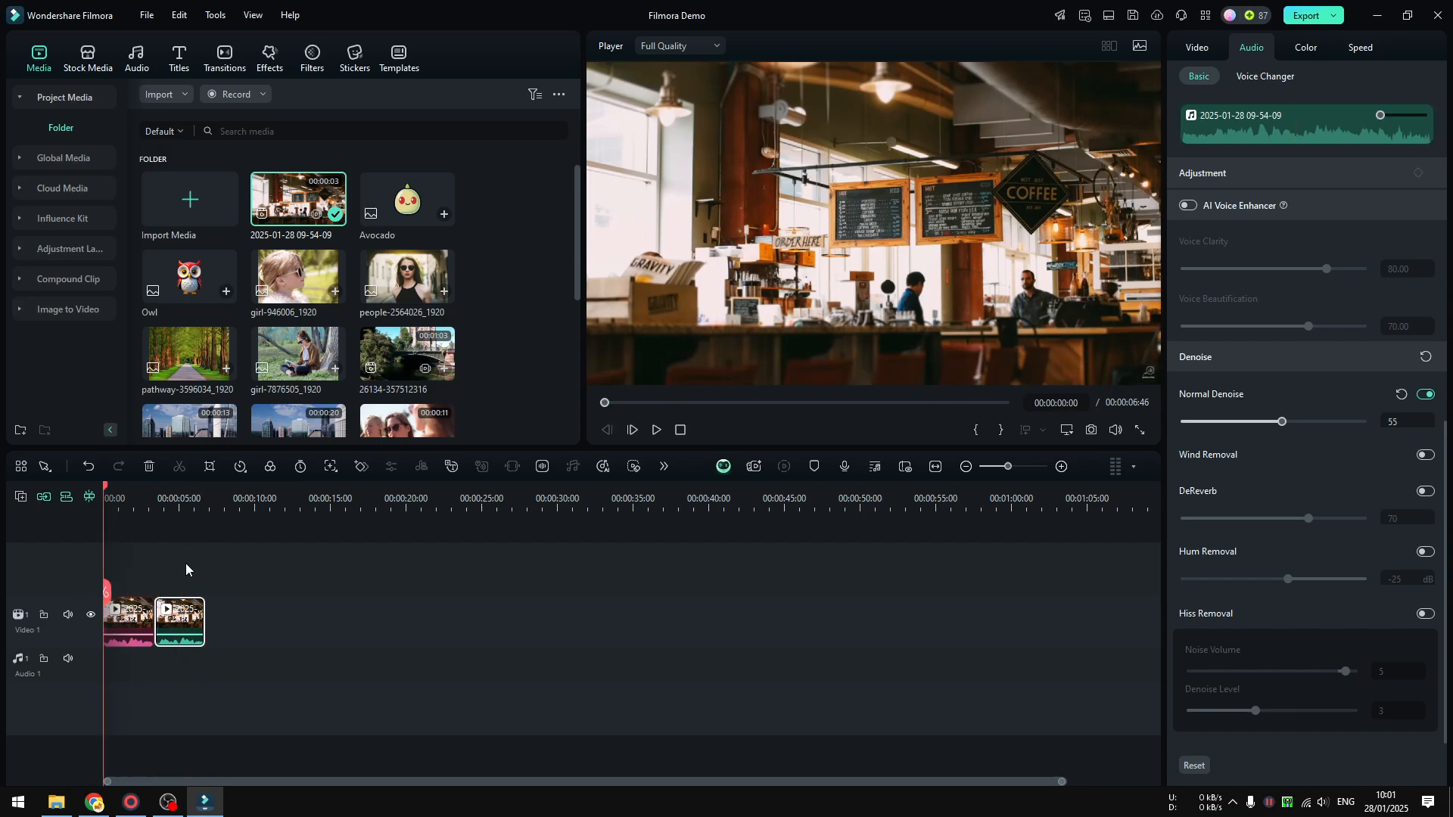
click(657, 429)
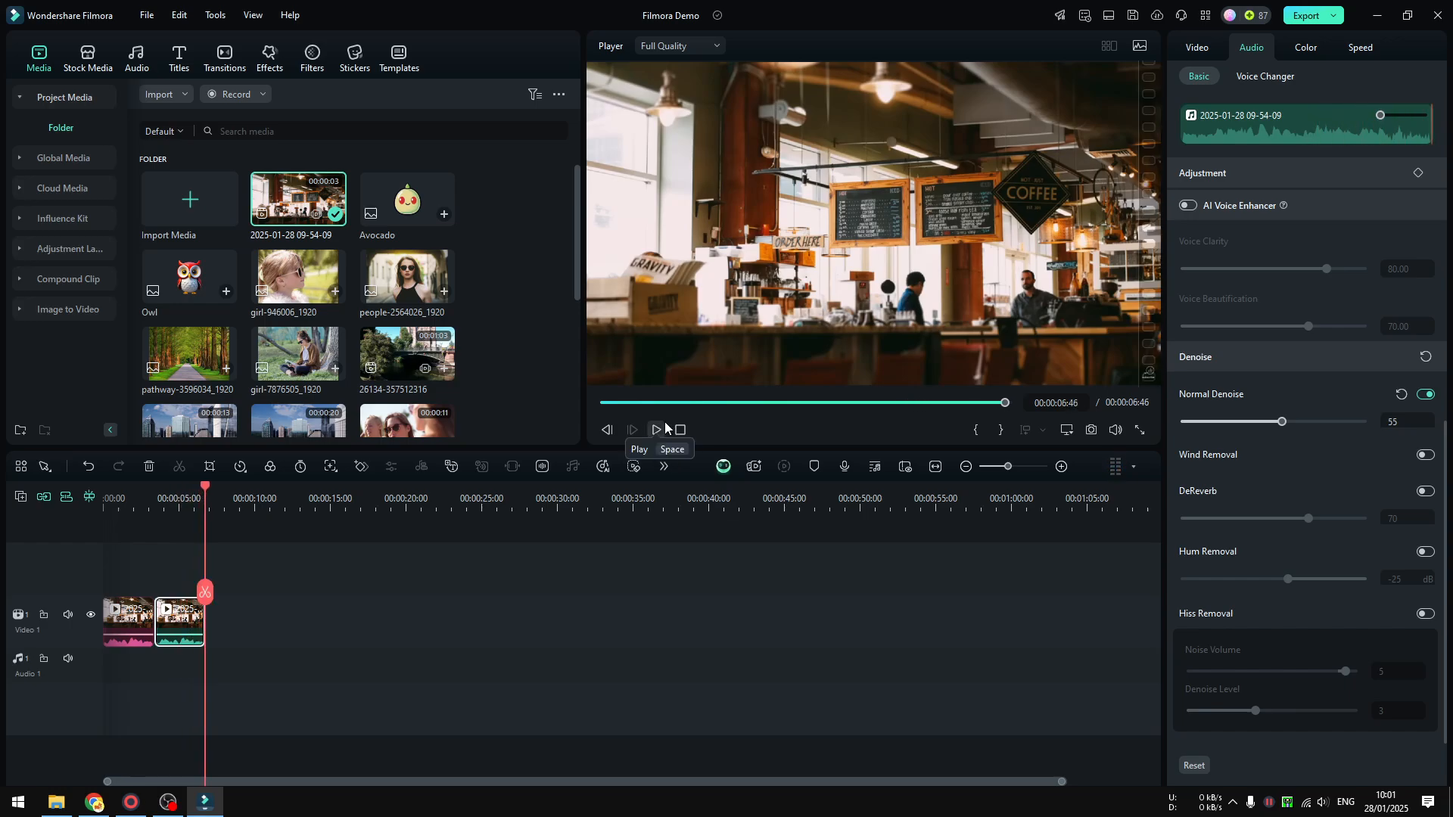
Set the second clip's Normal Denoise to 100 and play both clips from the start to compare.
drag(1281, 421, 1359, 416)
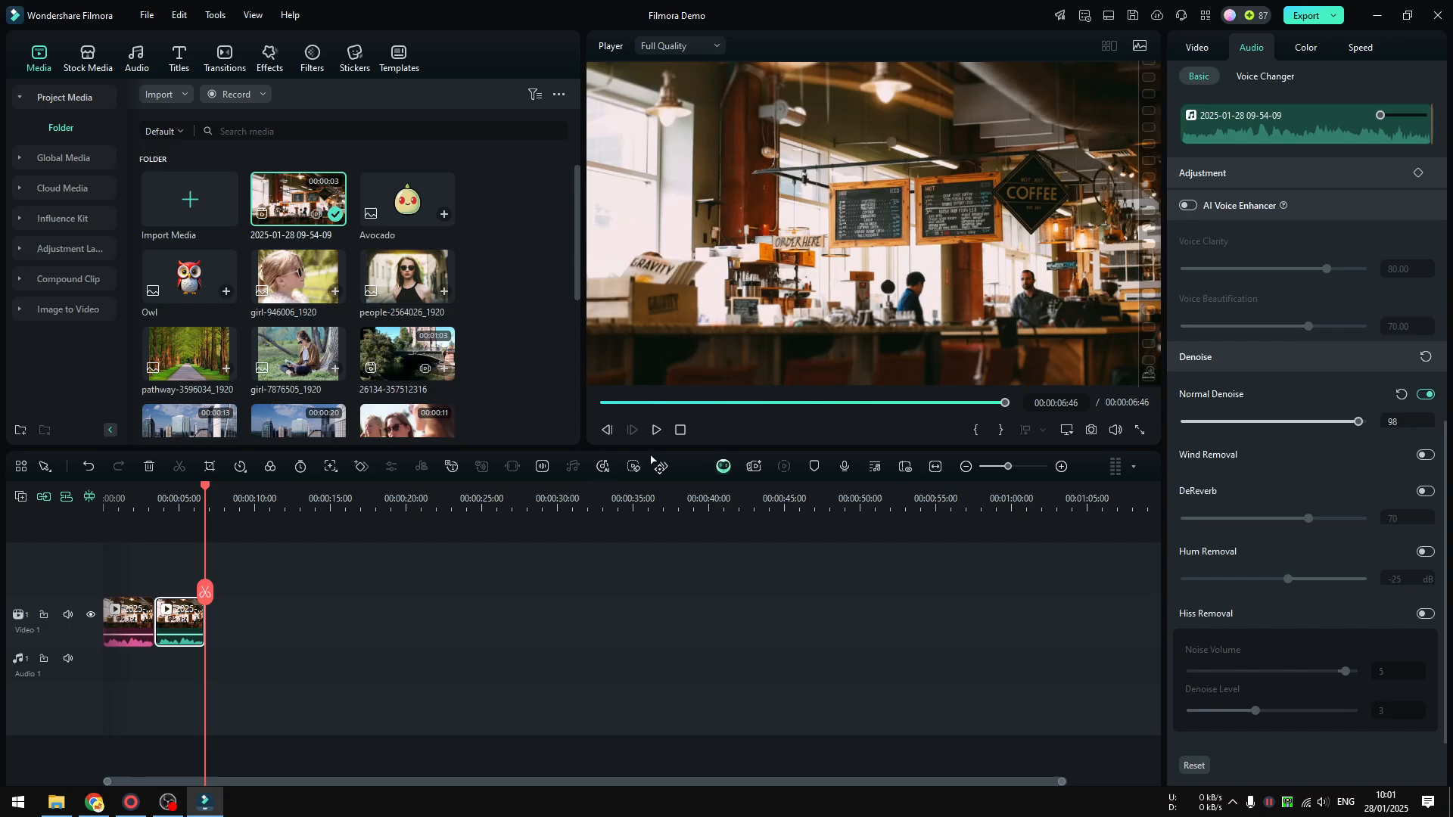
drag(1370, 420, 1374, 417)
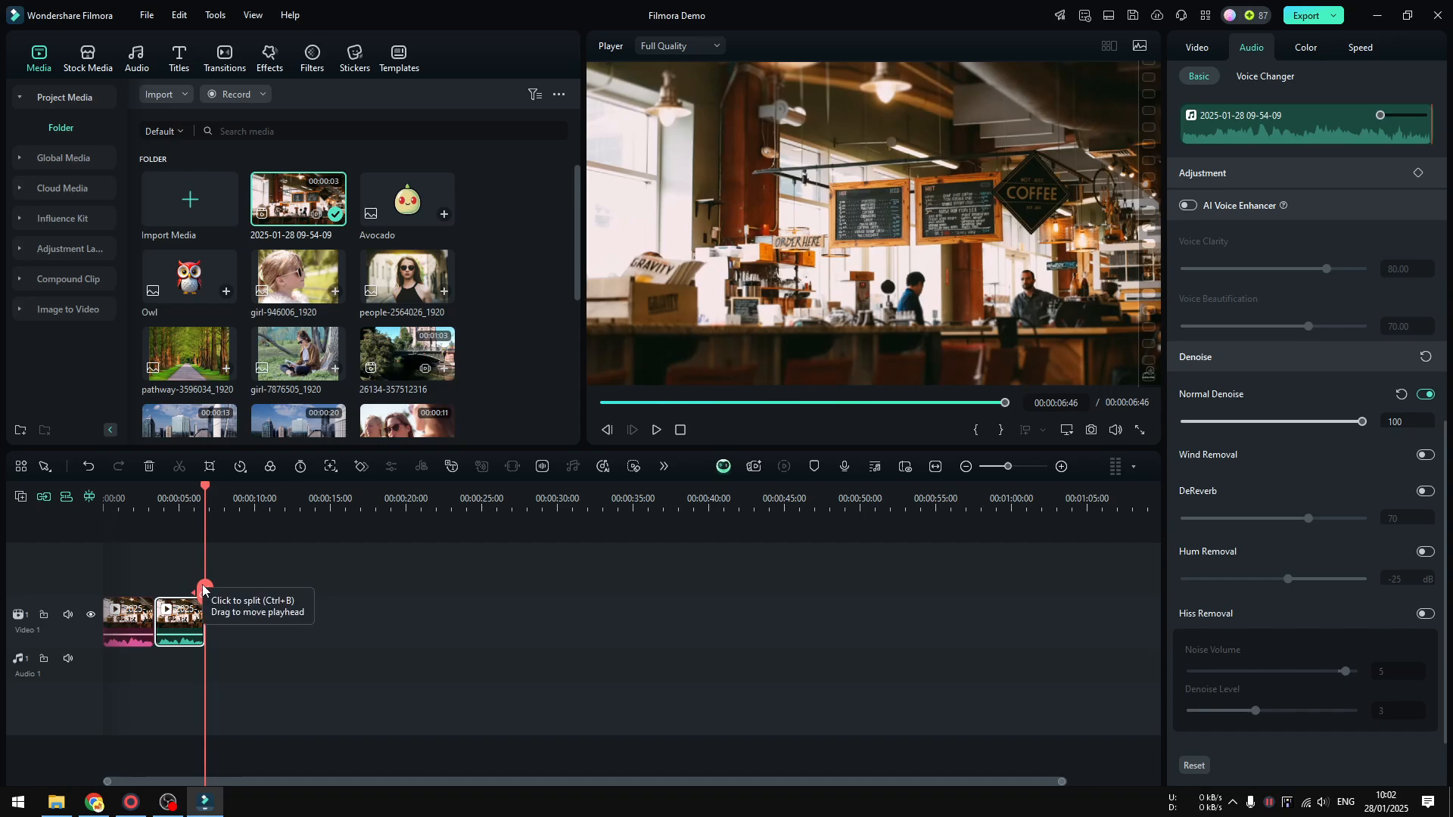
drag(203, 589, 57, 602)
click(657, 432)
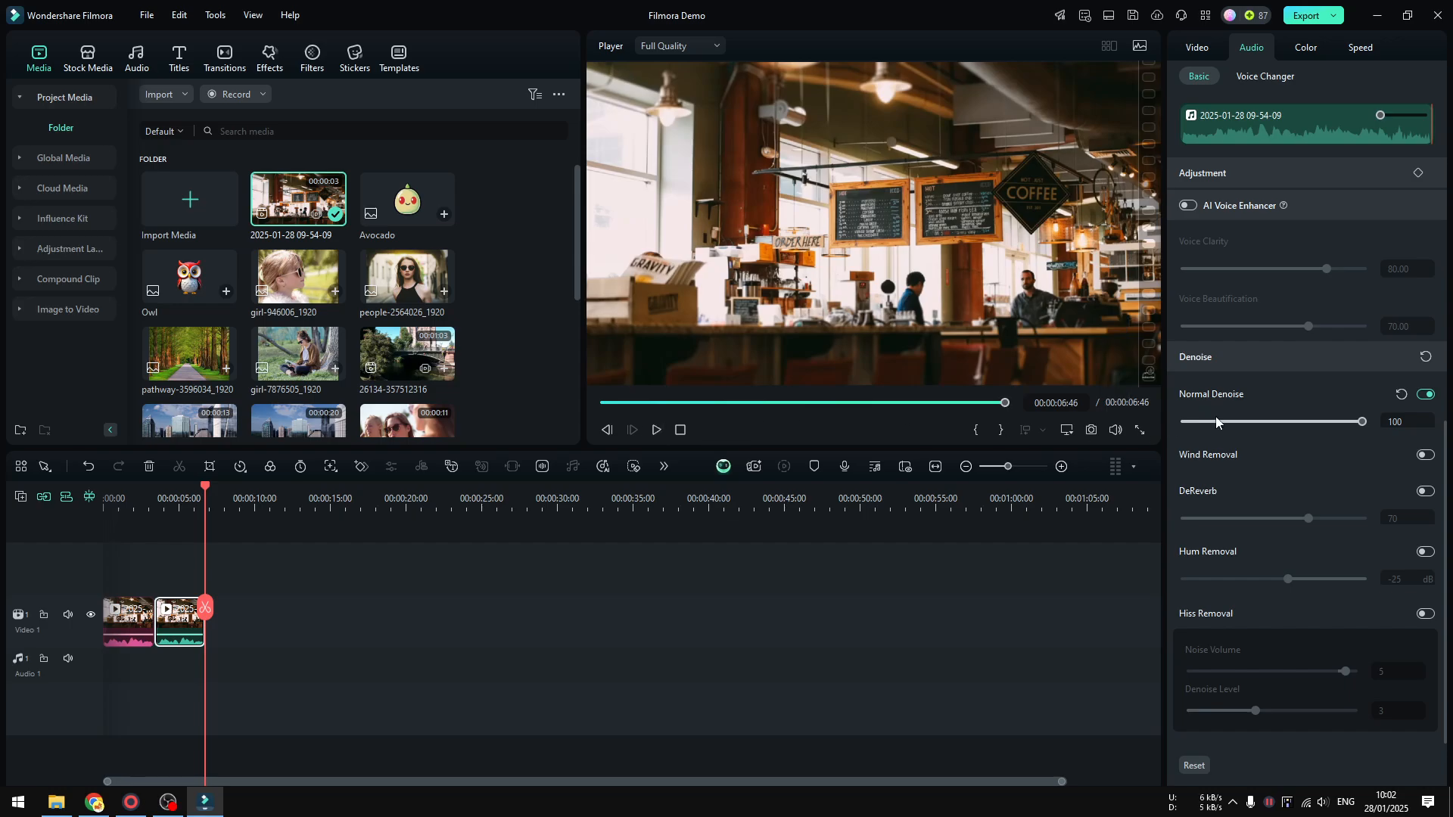
Try Normal Denoise at 53 with Wind Removal enabled on the second clip, and reset all its Denoise settings.
click(1279, 423)
click(1426, 455)
scroll(1348, 496, up, 1)
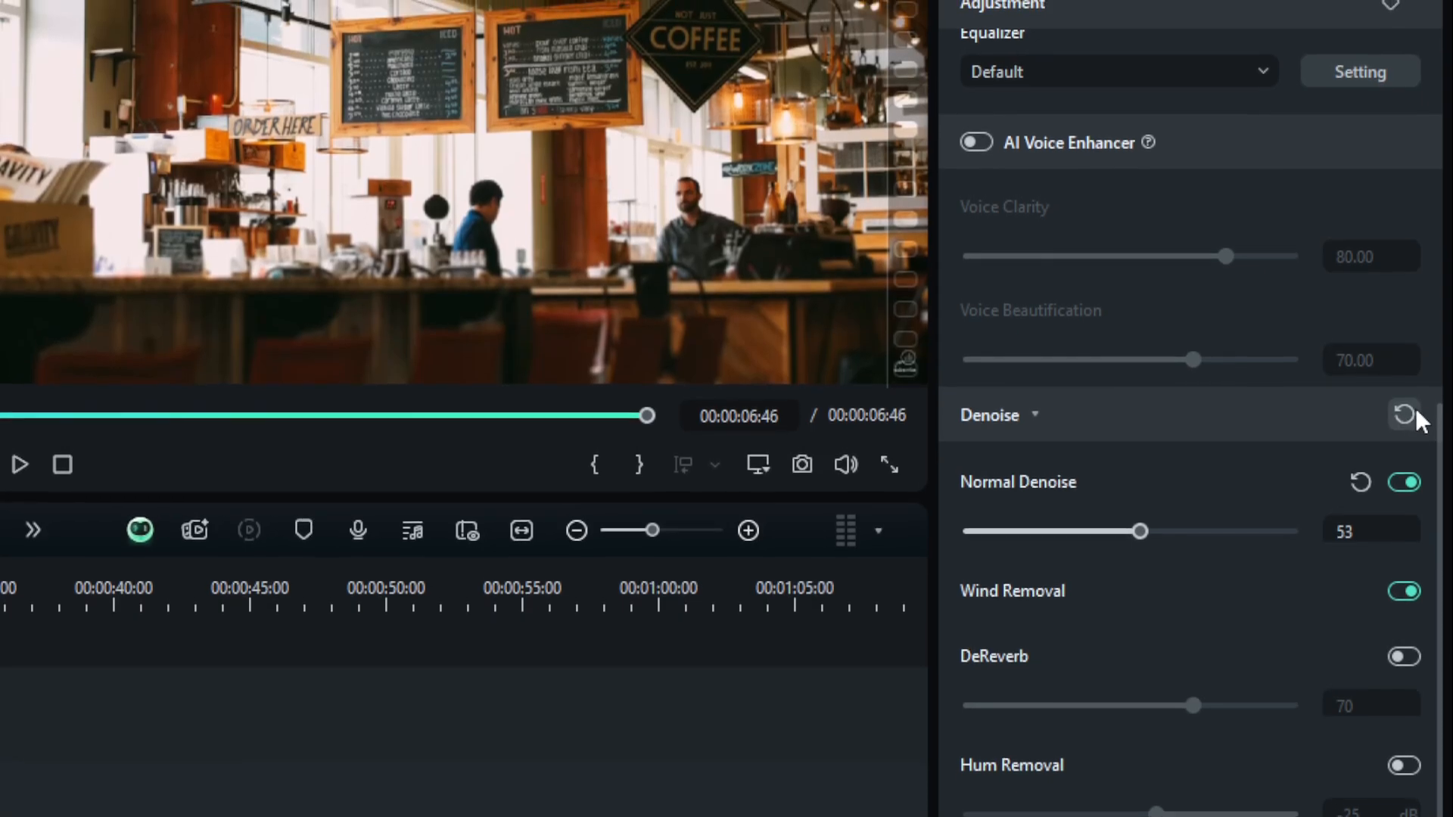
click(1404, 409)
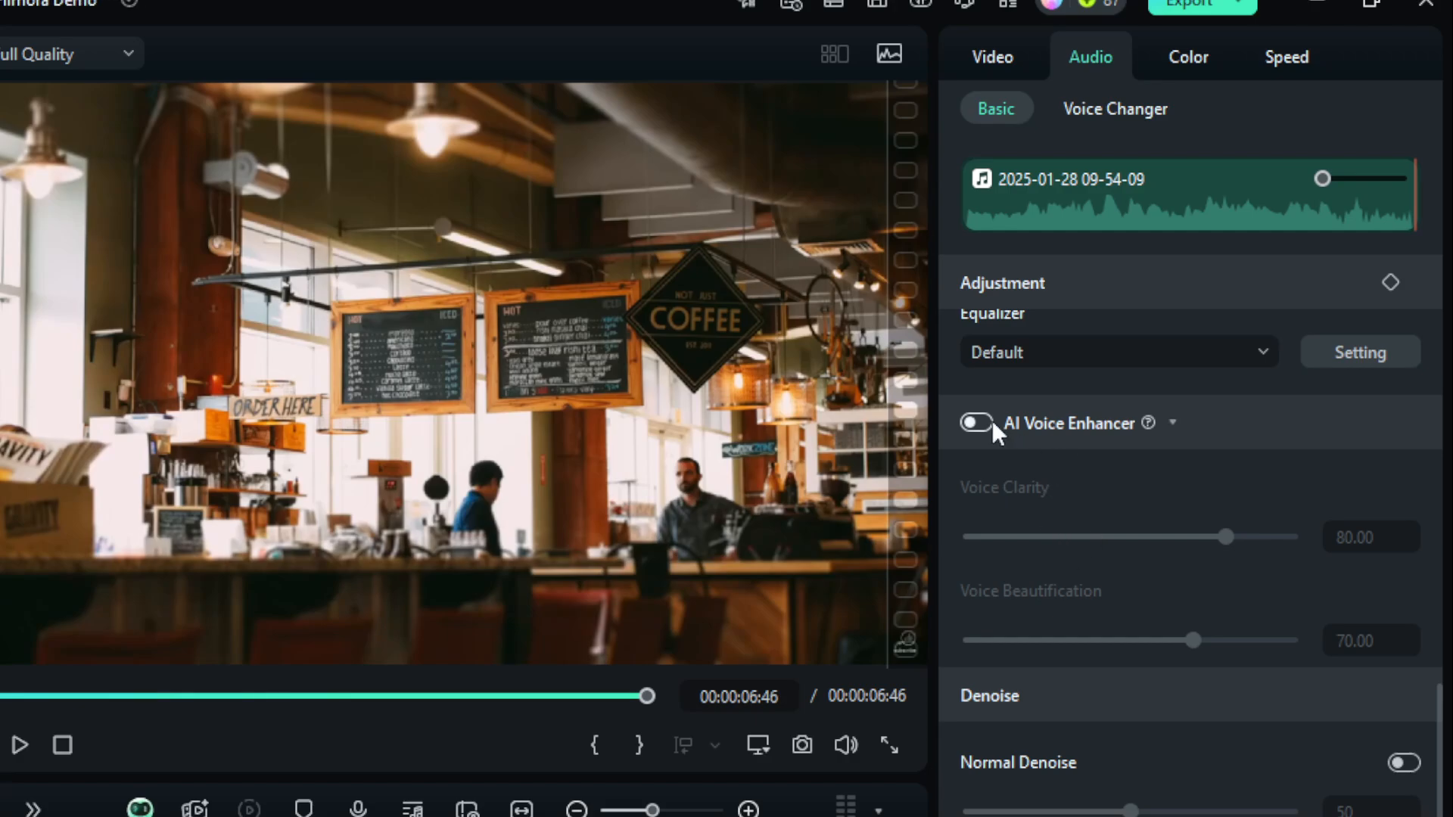
Enable AI Voice Enhancer on the second clip, trying Voice Beautification at 56 and restoring its default.
click(982, 418)
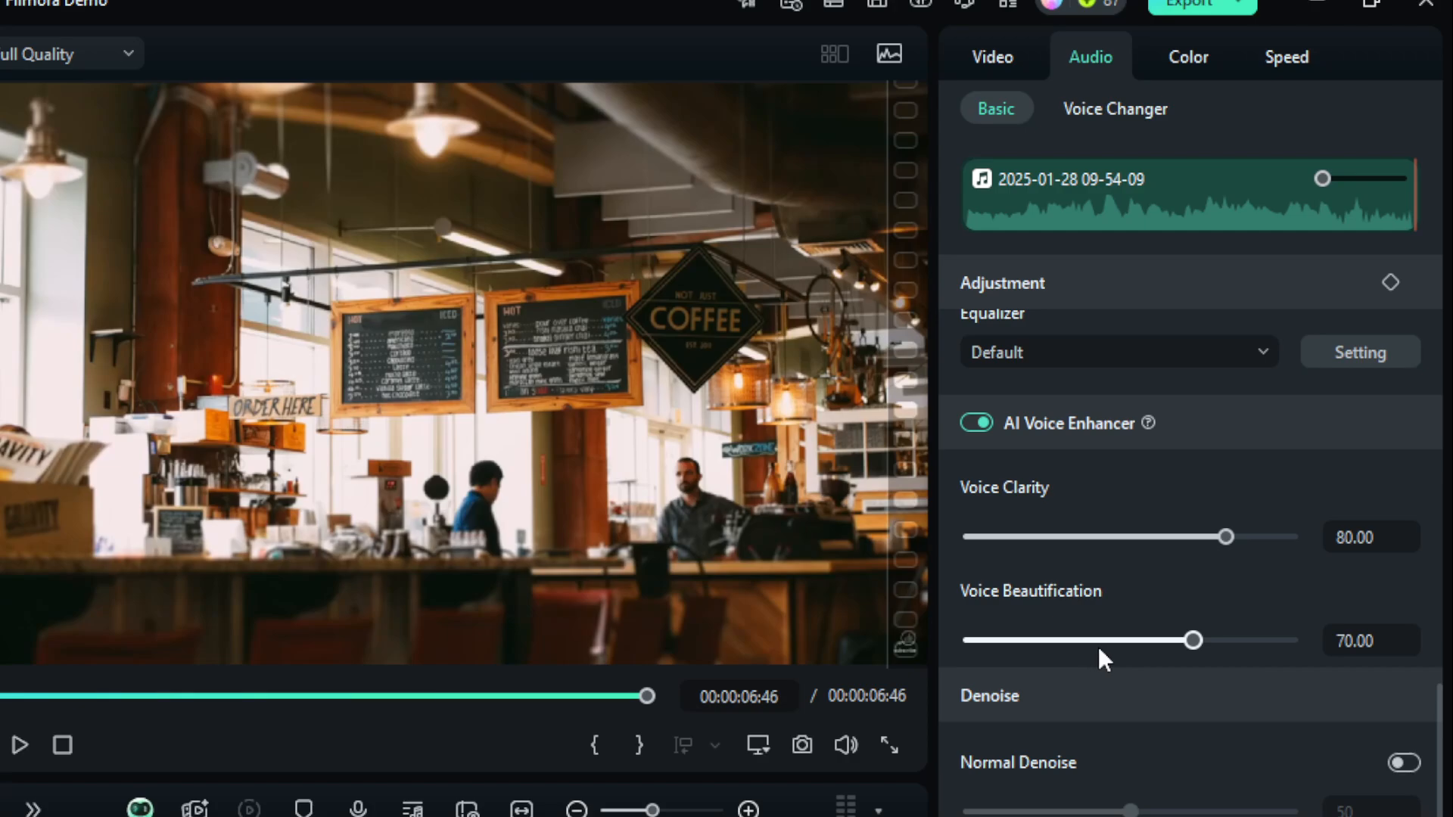
drag(1100, 641, 1151, 641)
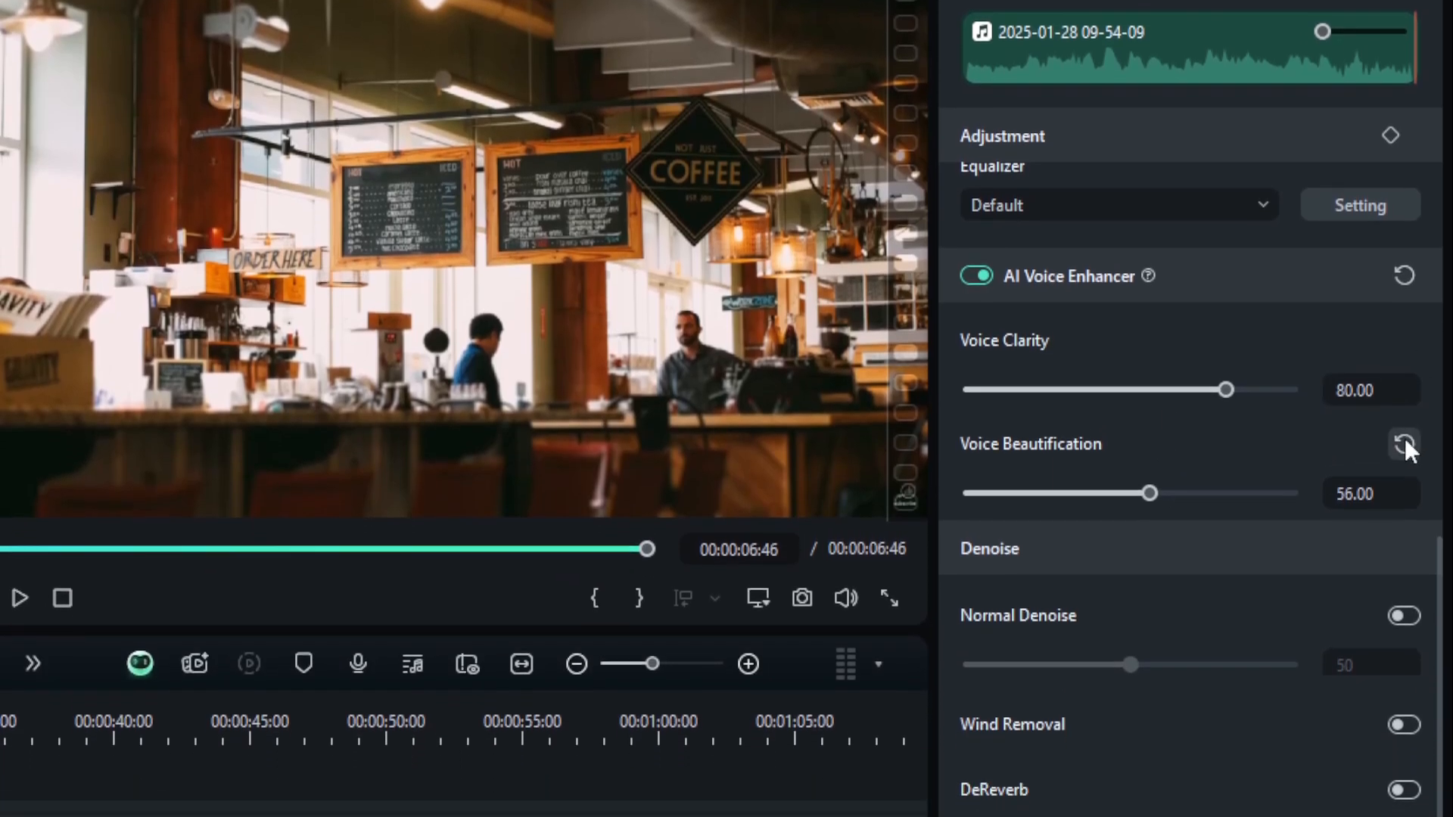
click(1404, 591)
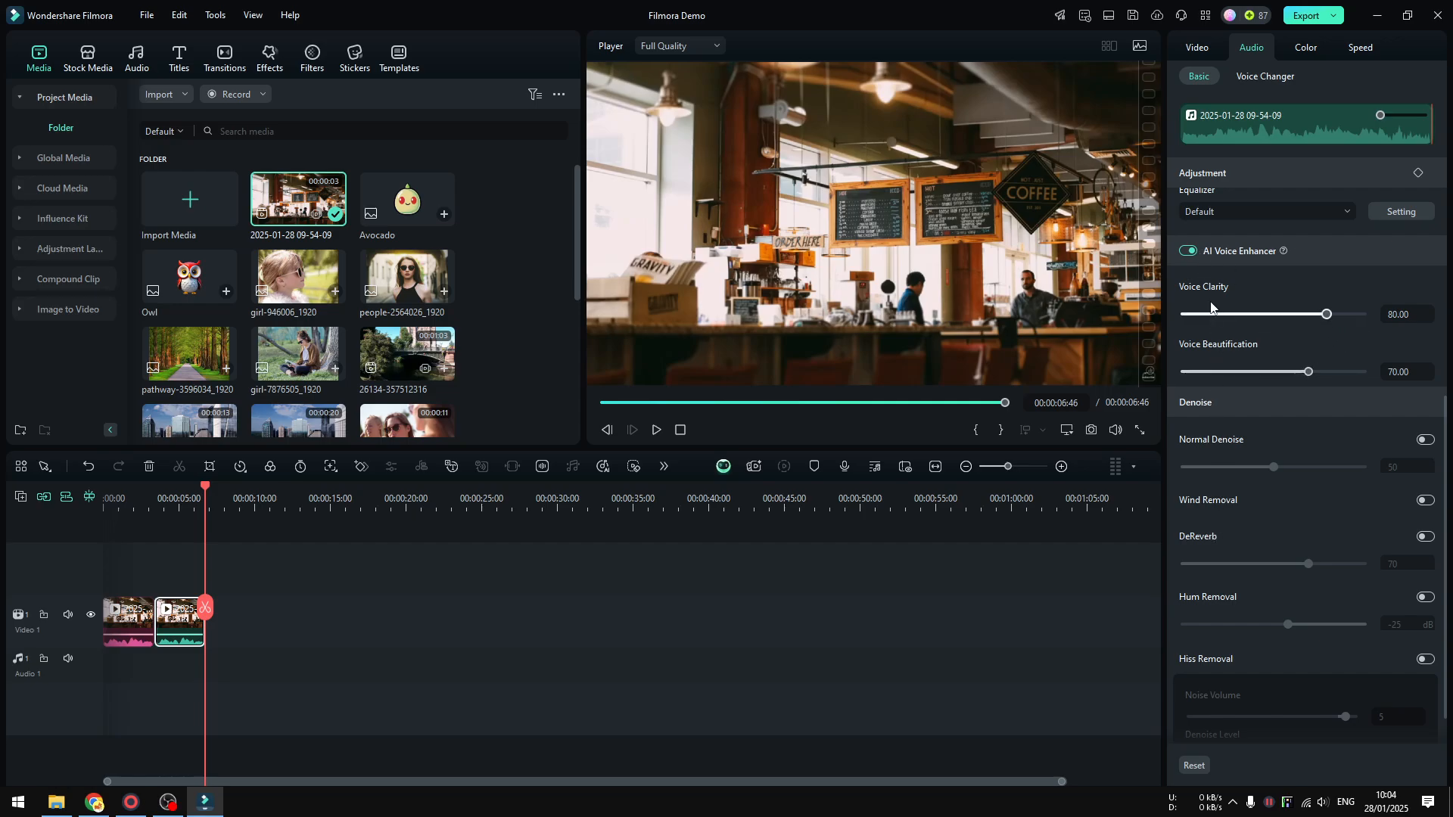
Play both clips from the start to hear the AI Voice Enhancer at its default settings.
click(1188, 250)
drag(208, 607, 86, 608)
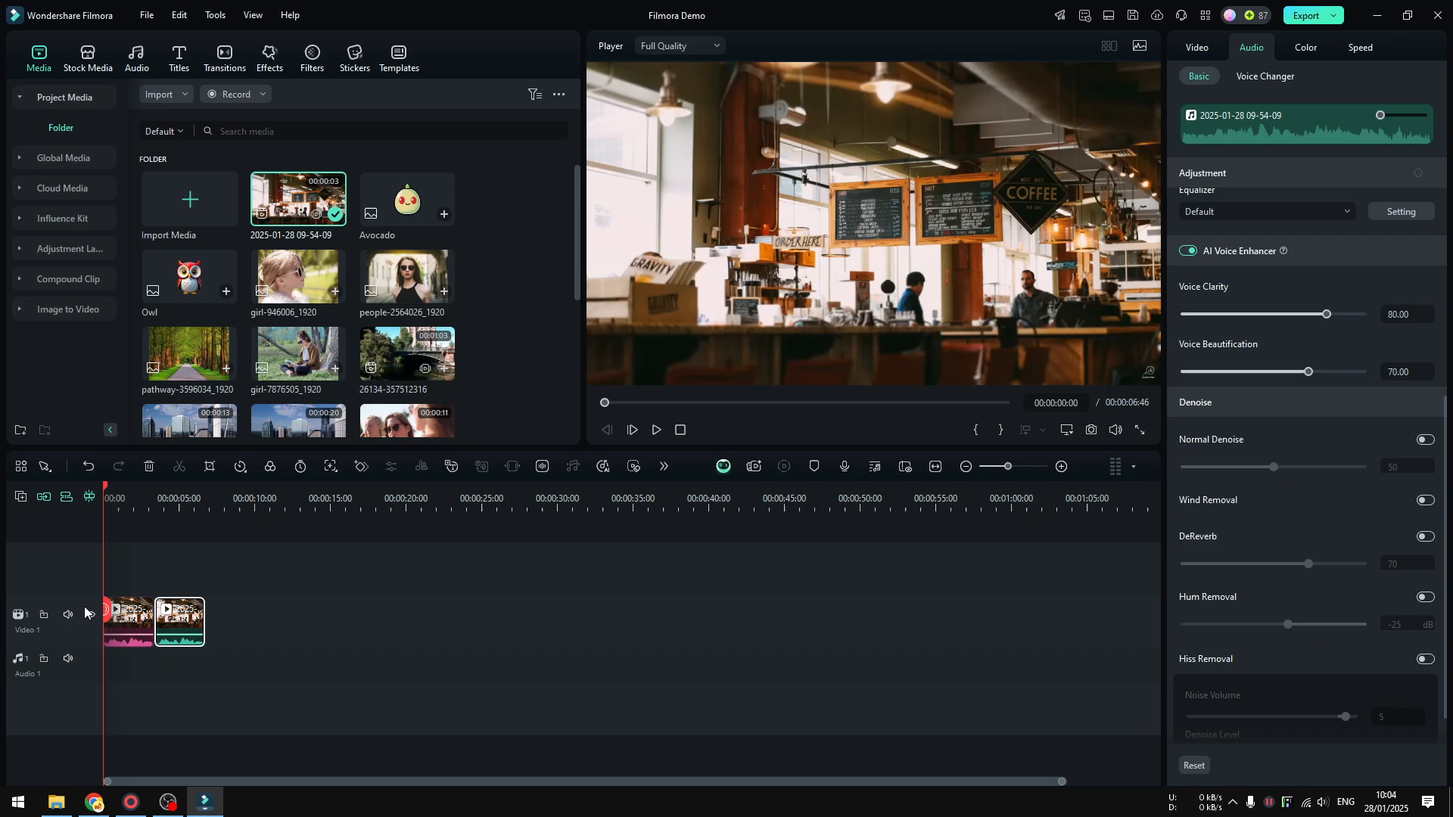
click(659, 429)
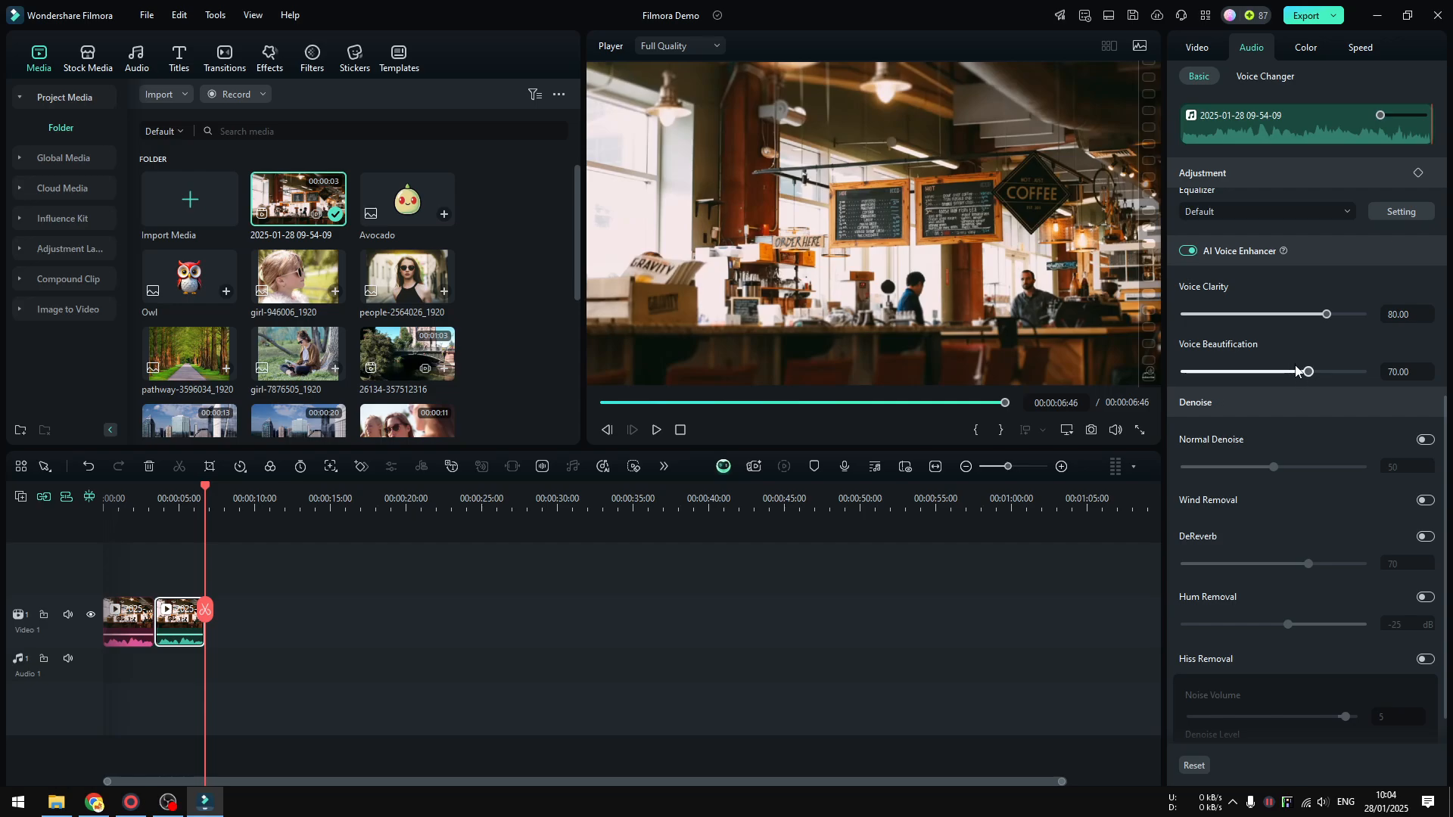
Set the second clip's Voice Beautification to 40 and Voice Clarity to 70, and play both clips from the start.
click(1258, 372)
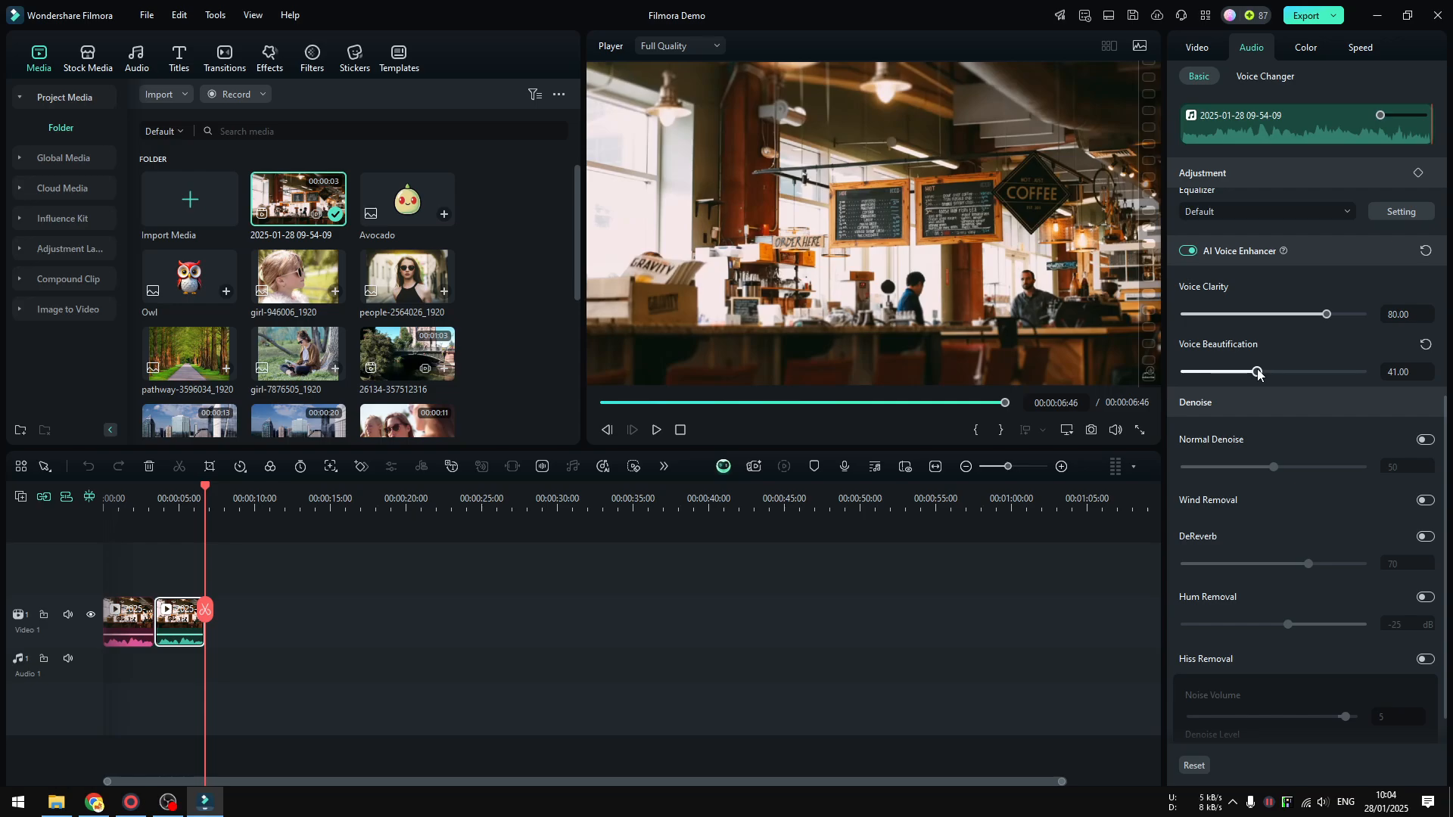
drag(1258, 373, 1256, 373)
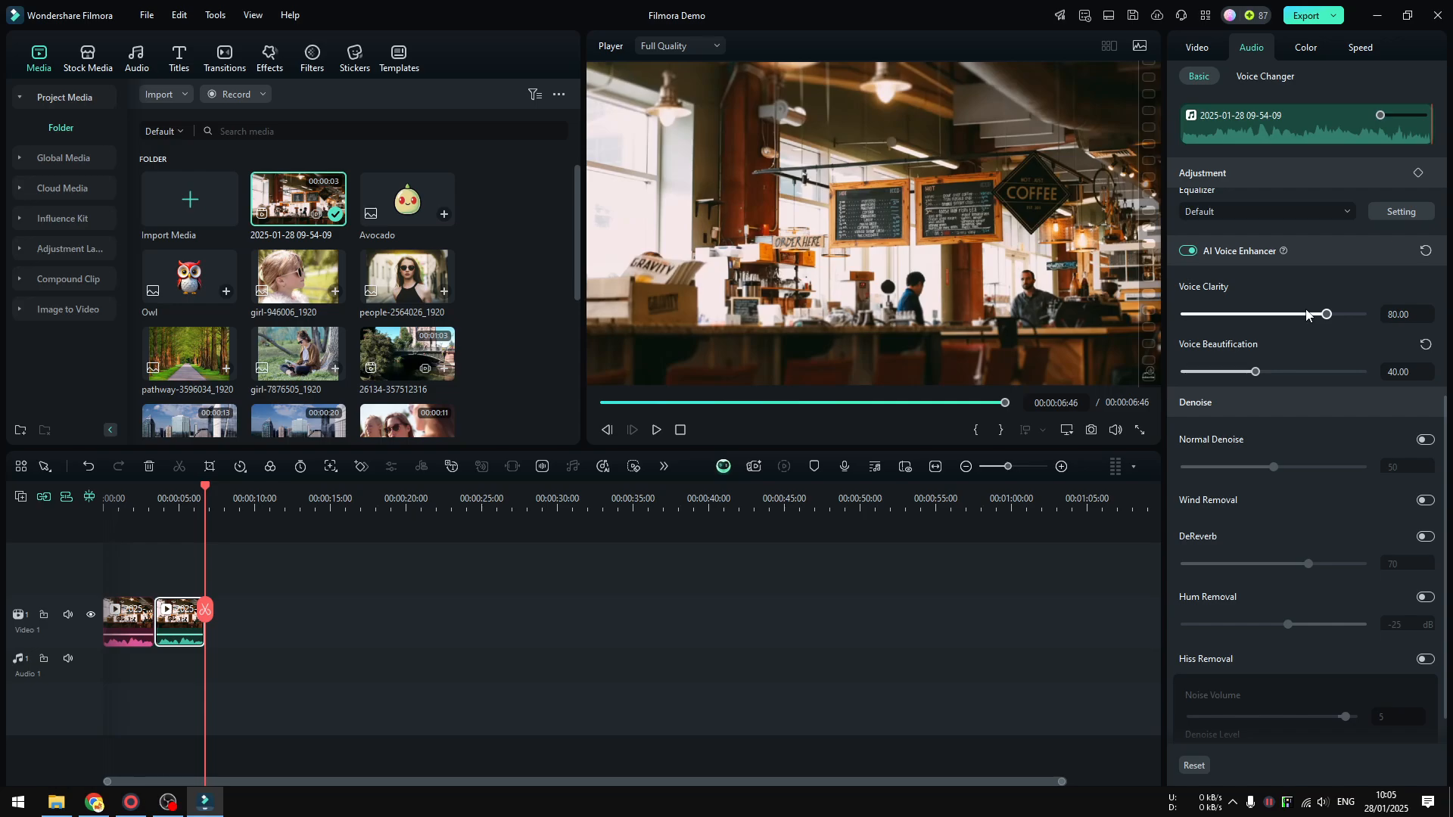
mouse_move(1307, 315)
mouse_down()
mouse_move(1339, 316)
mouse_move(1310, 319)
mouse_up()
drag(205, 610, 80, 611)
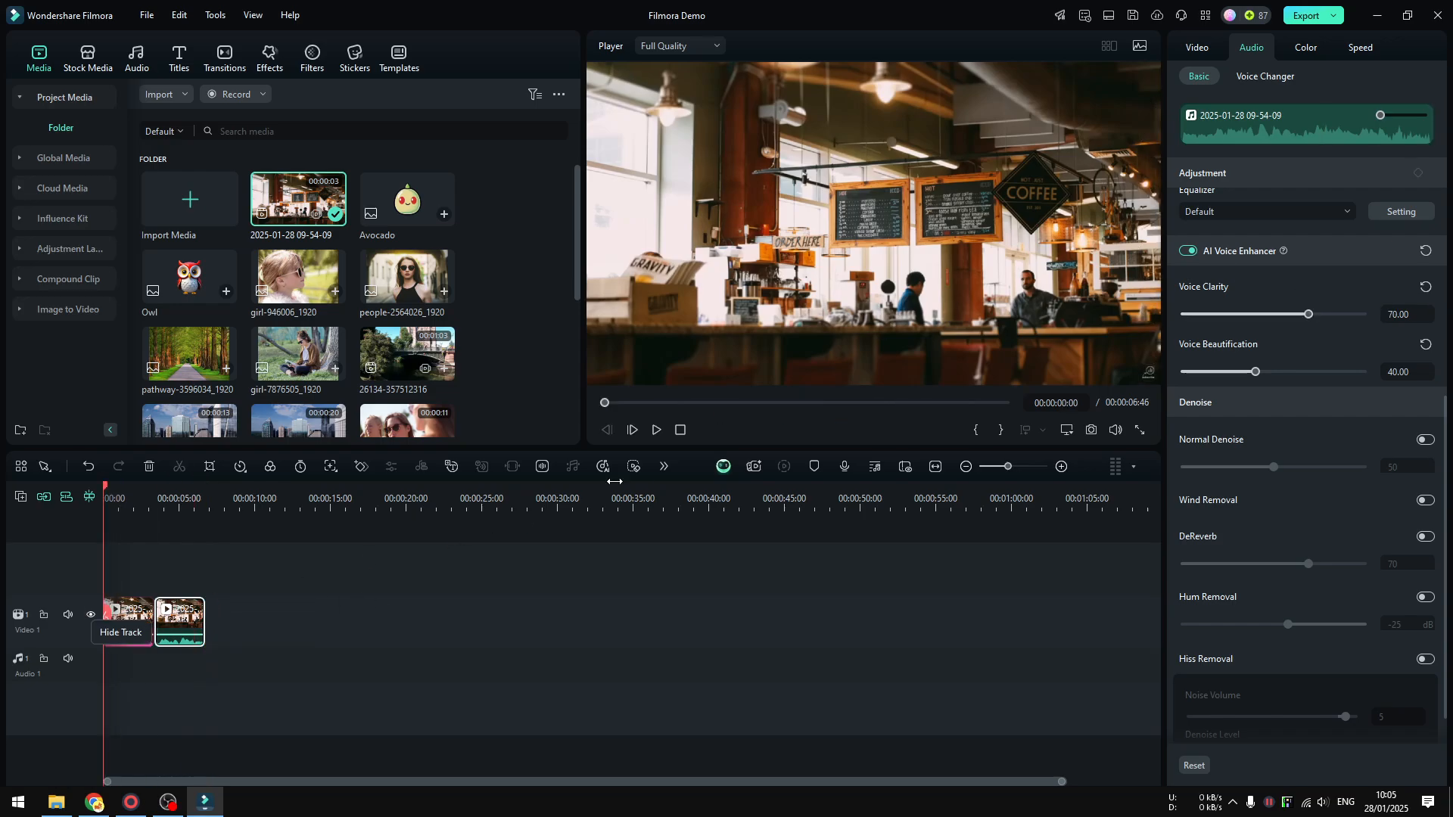
click(660, 433)
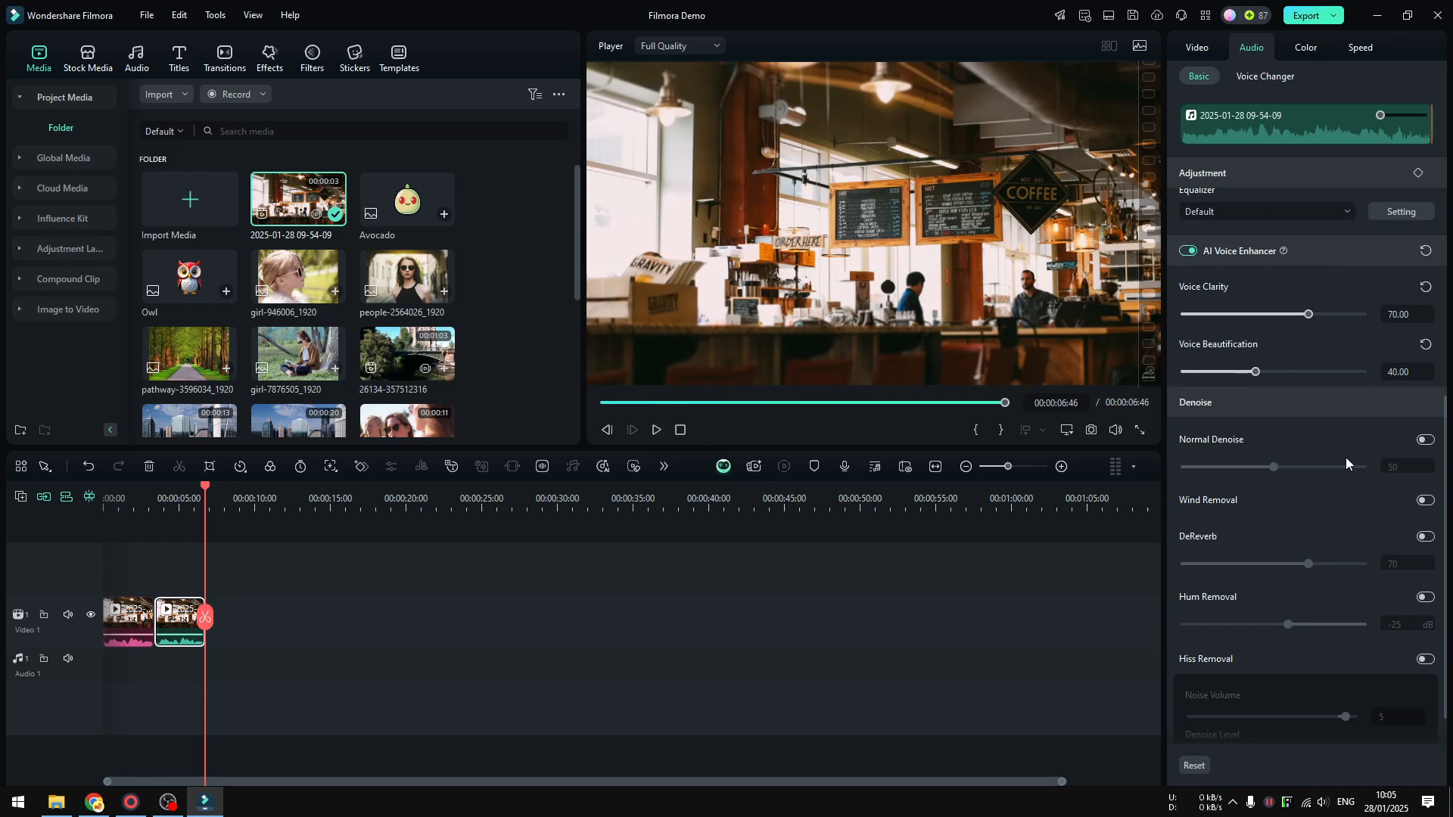
scroll(1360, 446, up, 2)
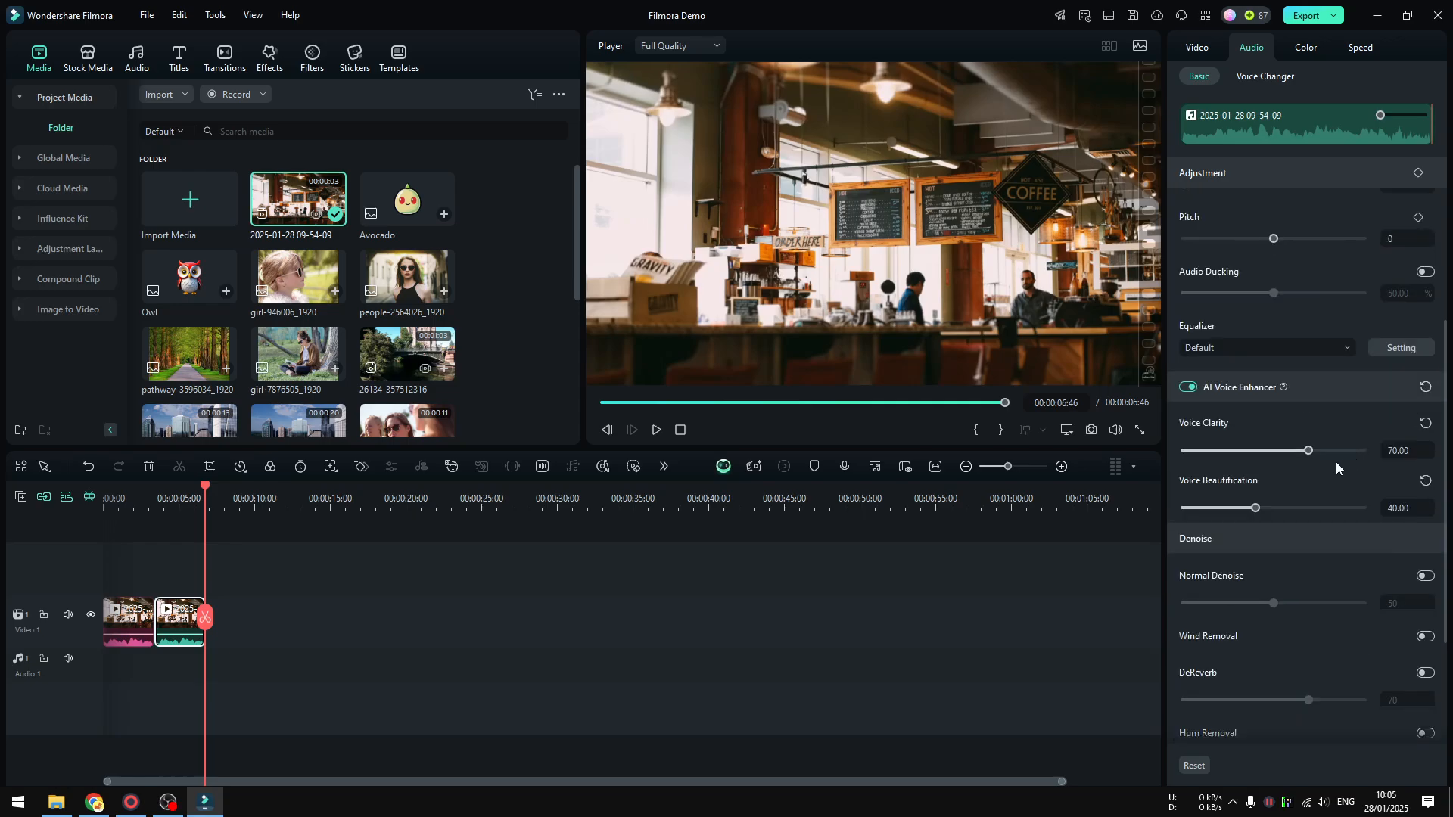